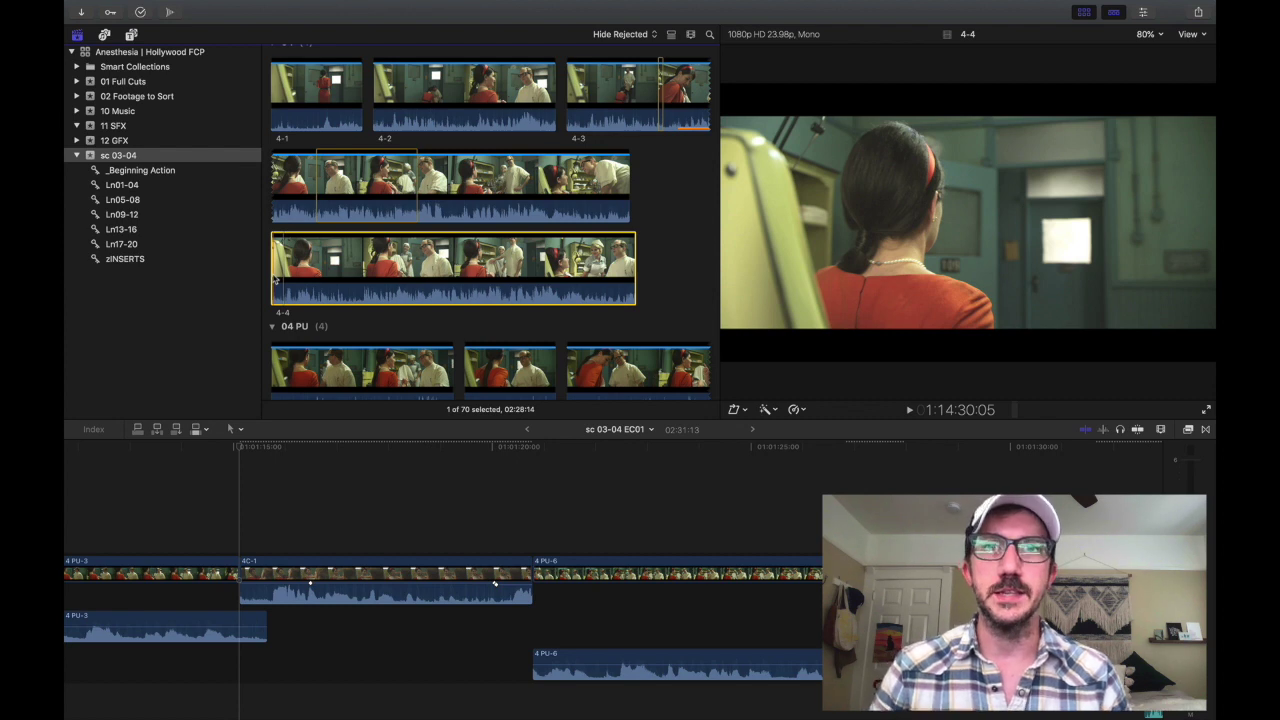
Check the script page, then tag all of clip 4-4 with the _Beginning Action keyword
{"action": "key", "text": "ctrl+Right"}
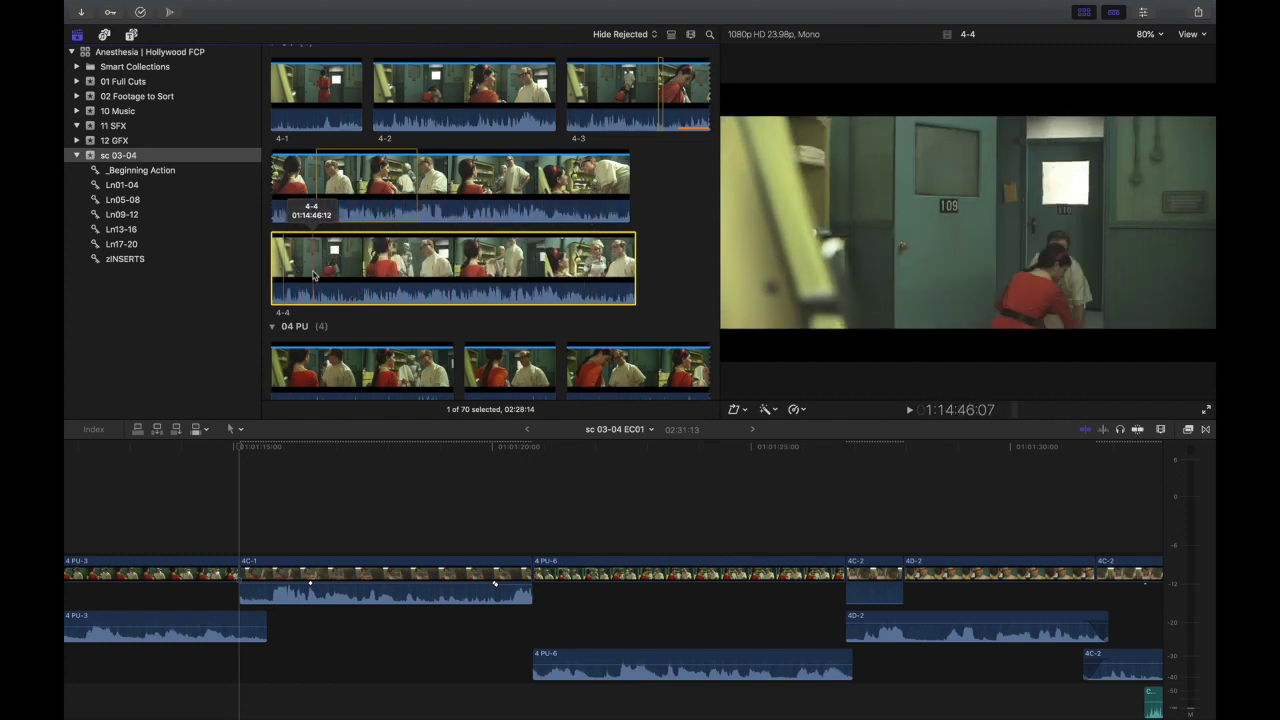
{"action": "left_click_drag", "start_coordinate": [313, 275], "coordinate": [183, 171]}
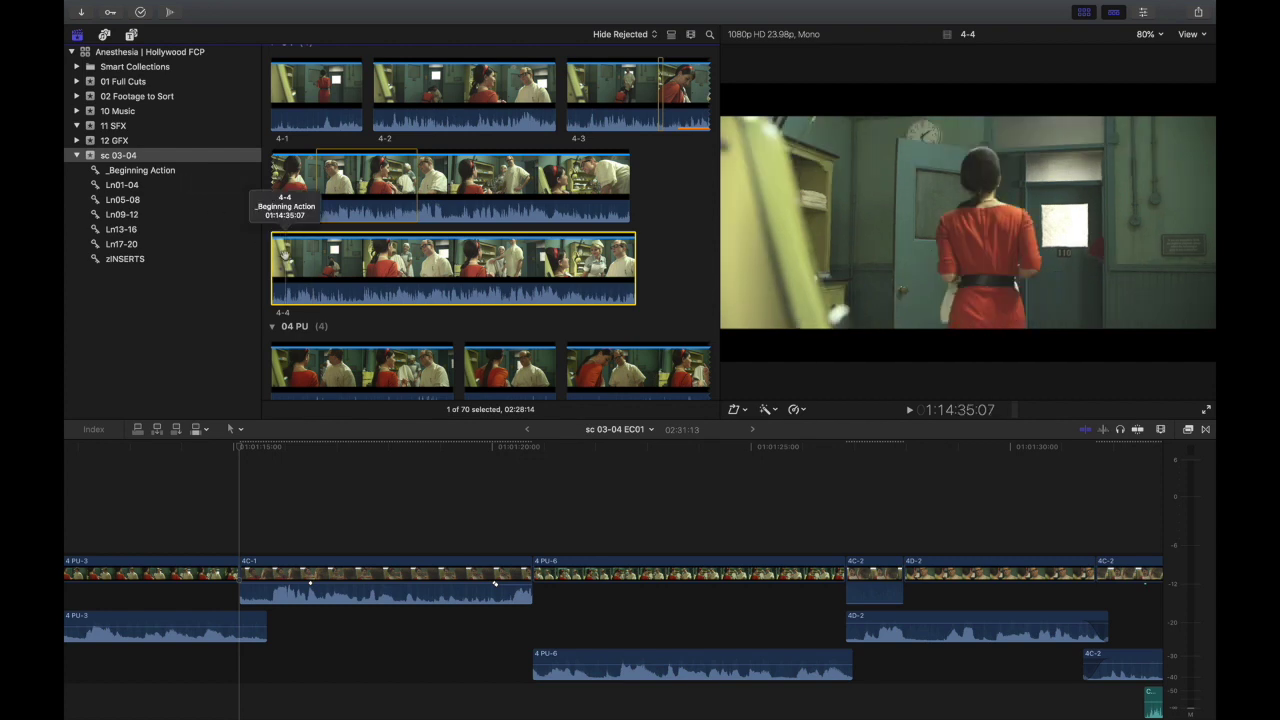
{"action": "key", "text": "super+k"}
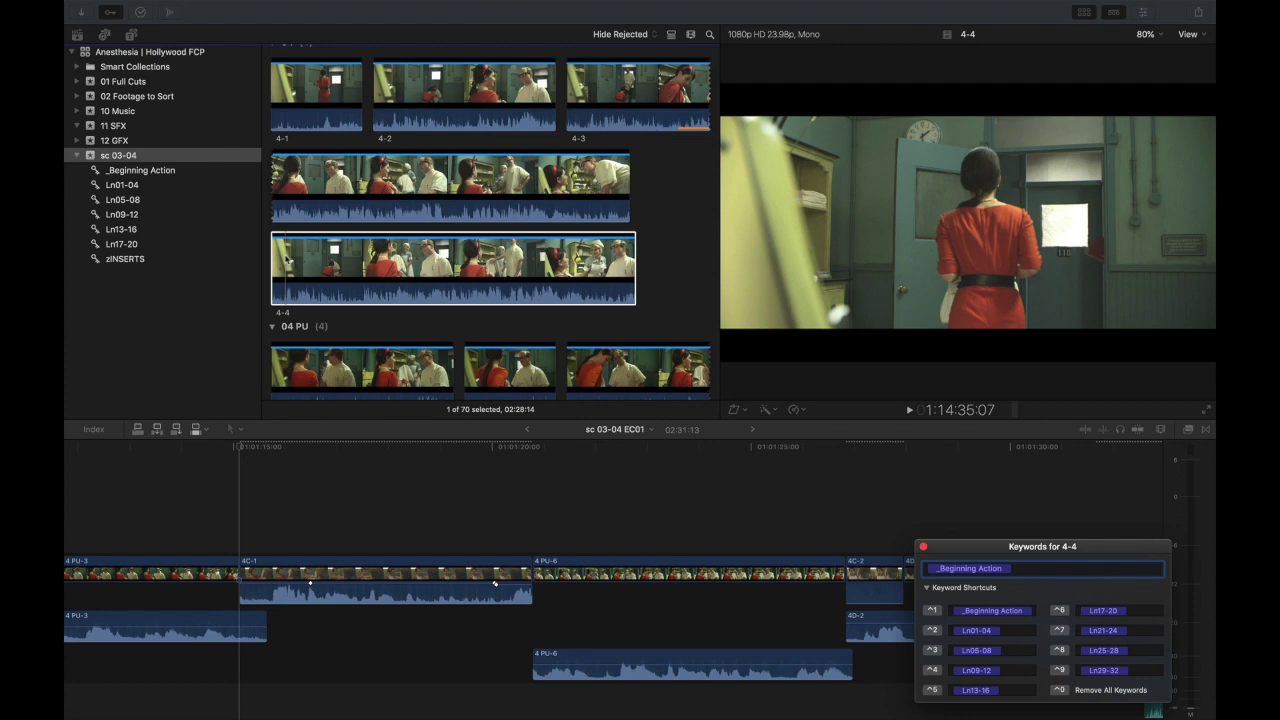
Tag the opening sections of clip 4-4 with the Ln01-04 and Ln05-08 keywords
{"action": "left_click", "coordinate": [900, 520]}
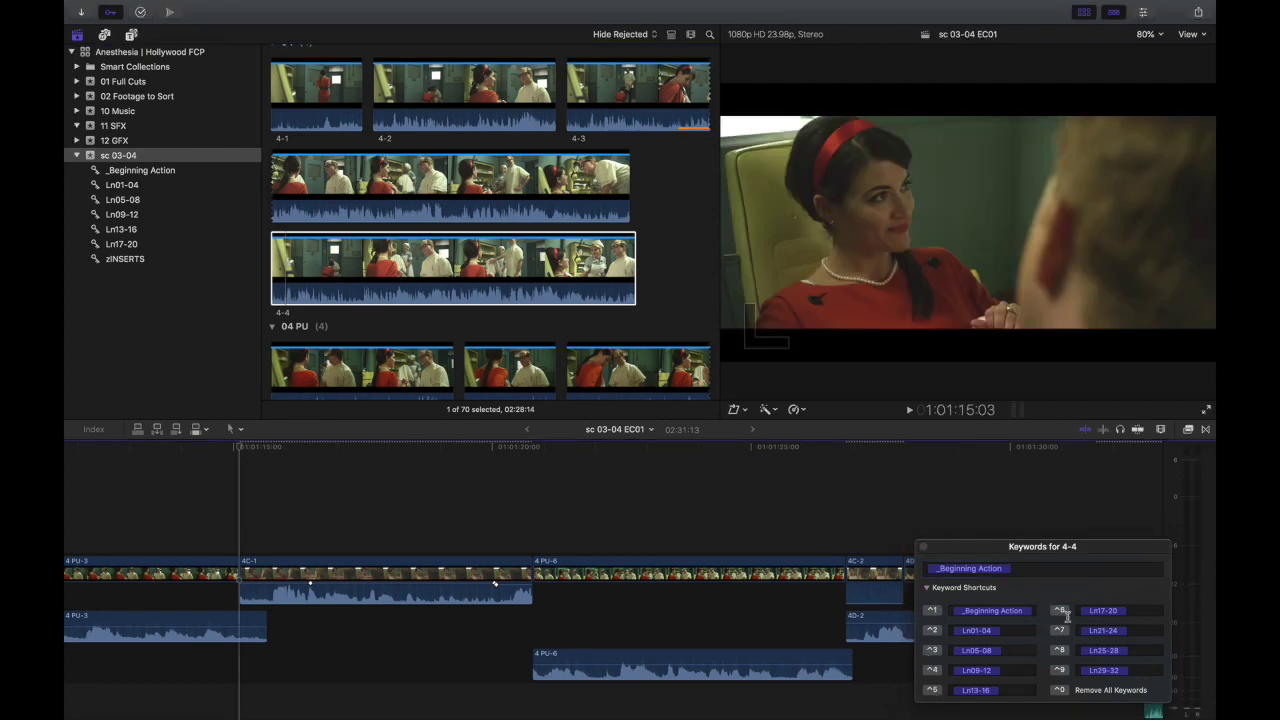
{"action": "left_click", "coordinate": [935, 615]}
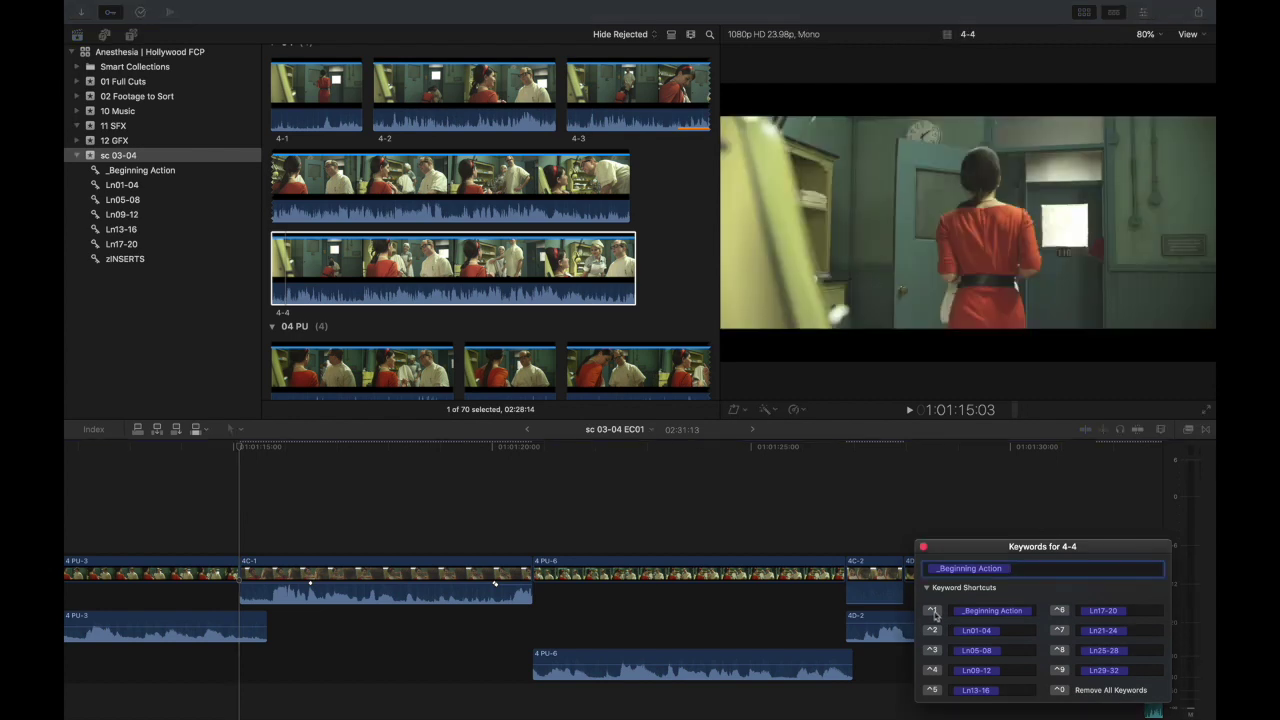
{"action": "left_click", "coordinate": [640, 457]}
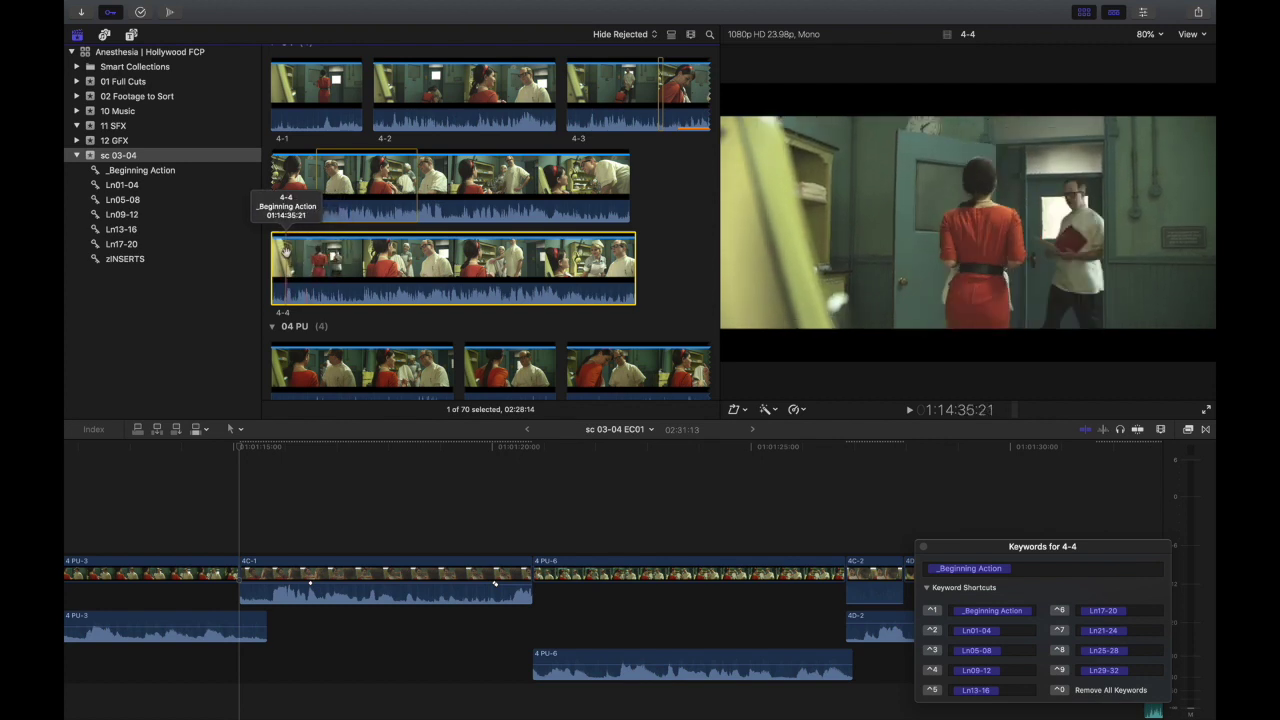
{"action": "key", "text": "i"}
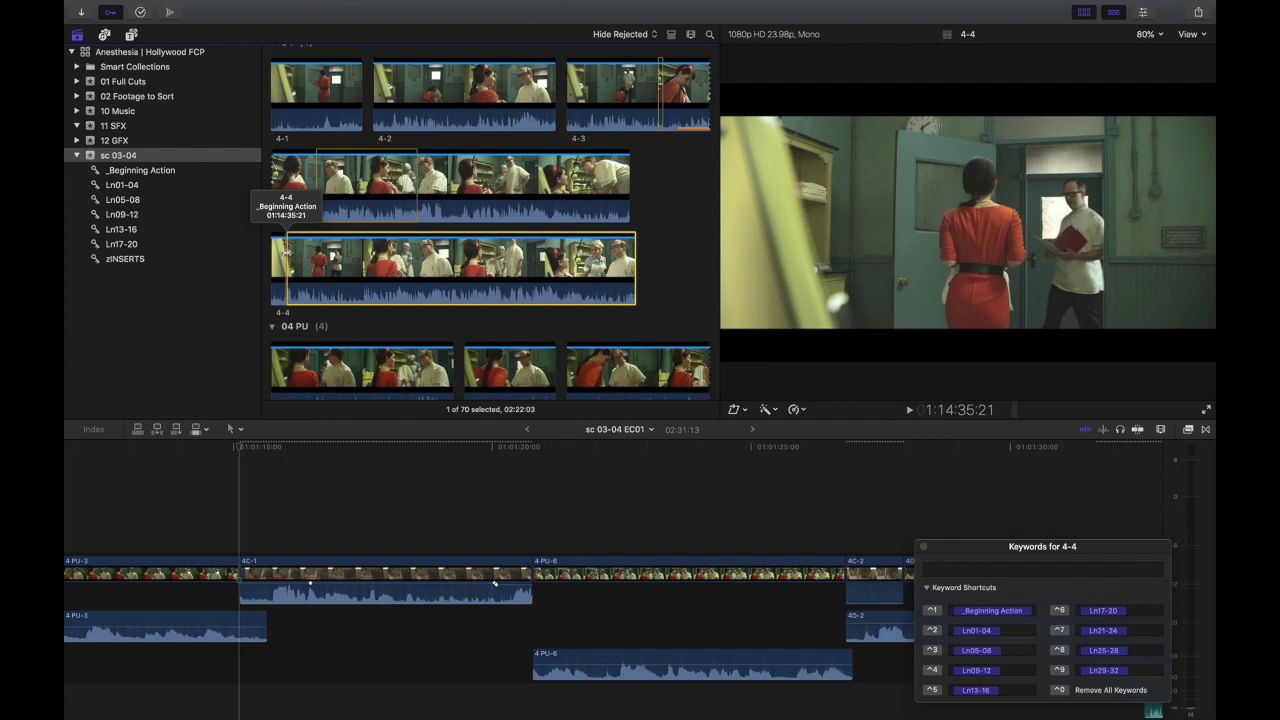
{"action": "key", "text": "super+2"}
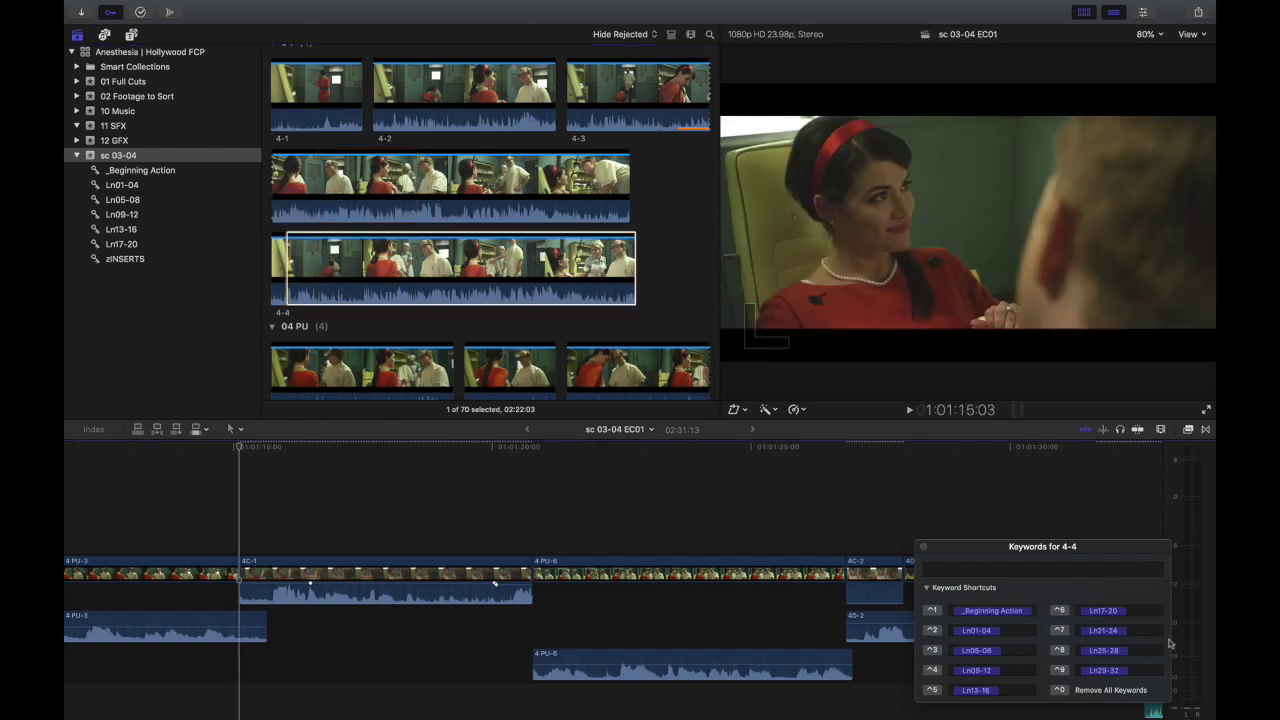
{"action": "left_click", "coordinate": [933, 631]}
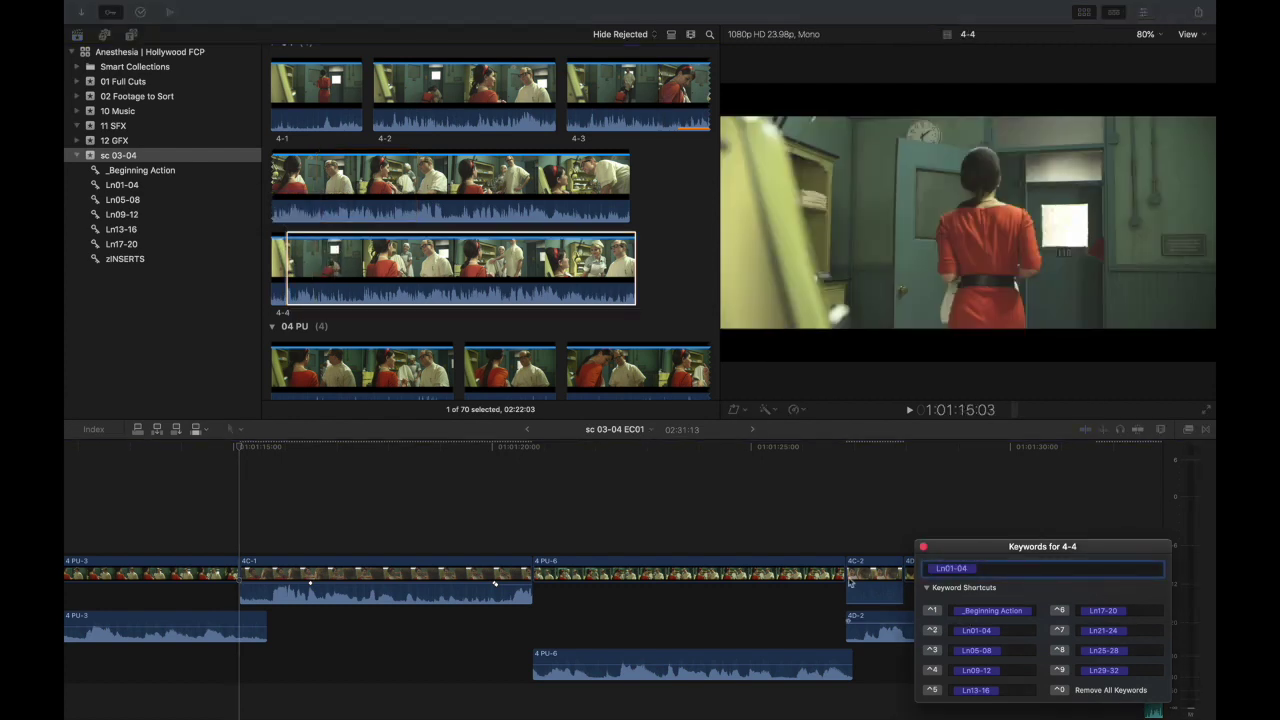
{"action": "left_click", "coordinate": [363, 293]}
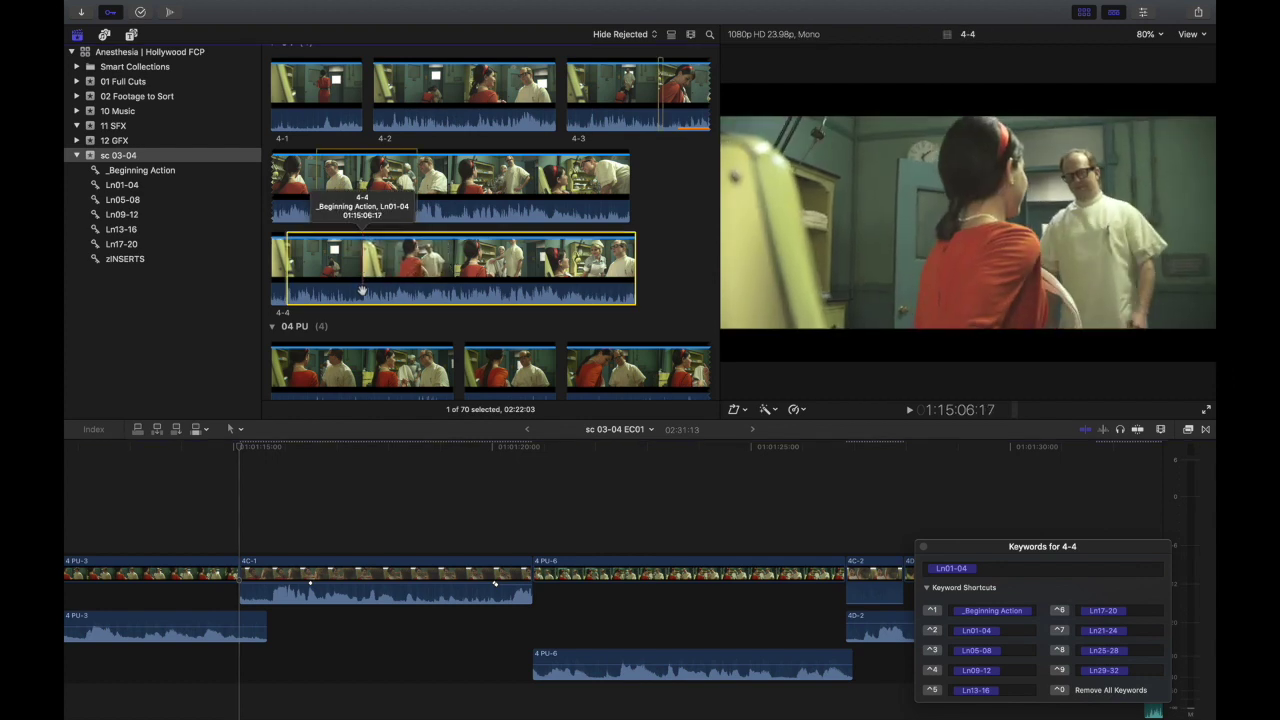
{"action": "key", "text": "i"}
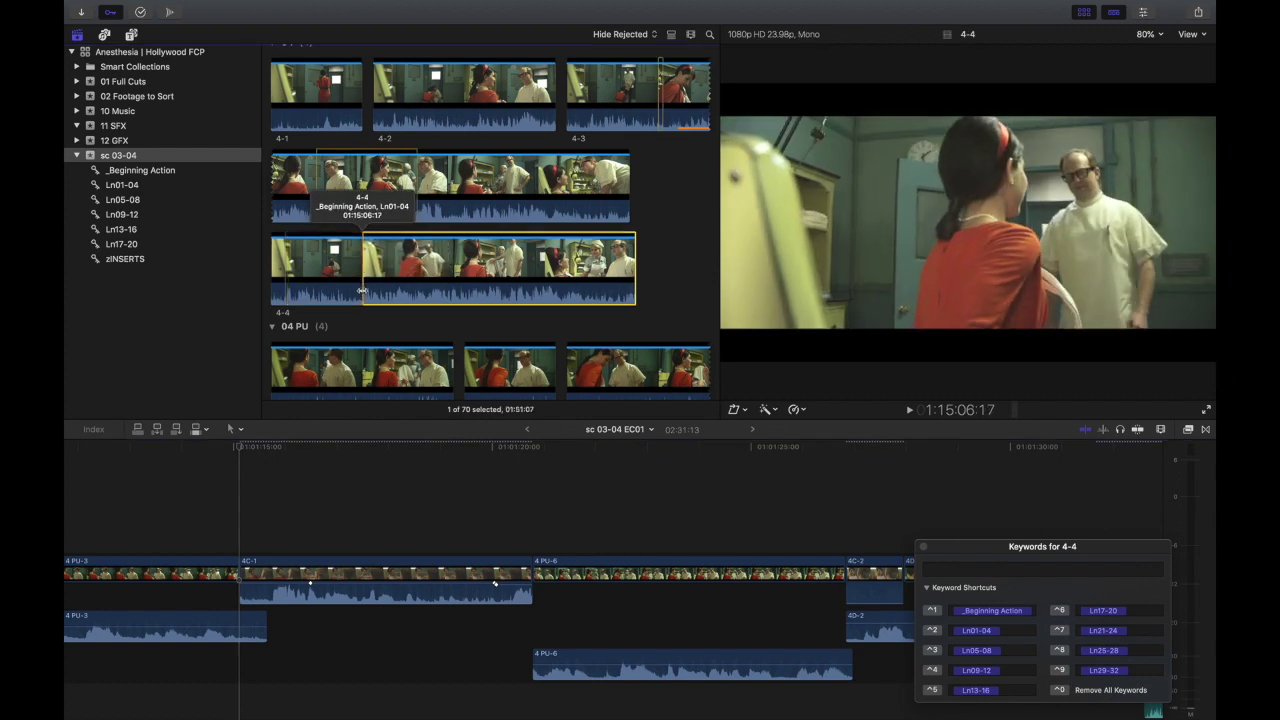
{"action": "key", "text": "ctrl+3"}
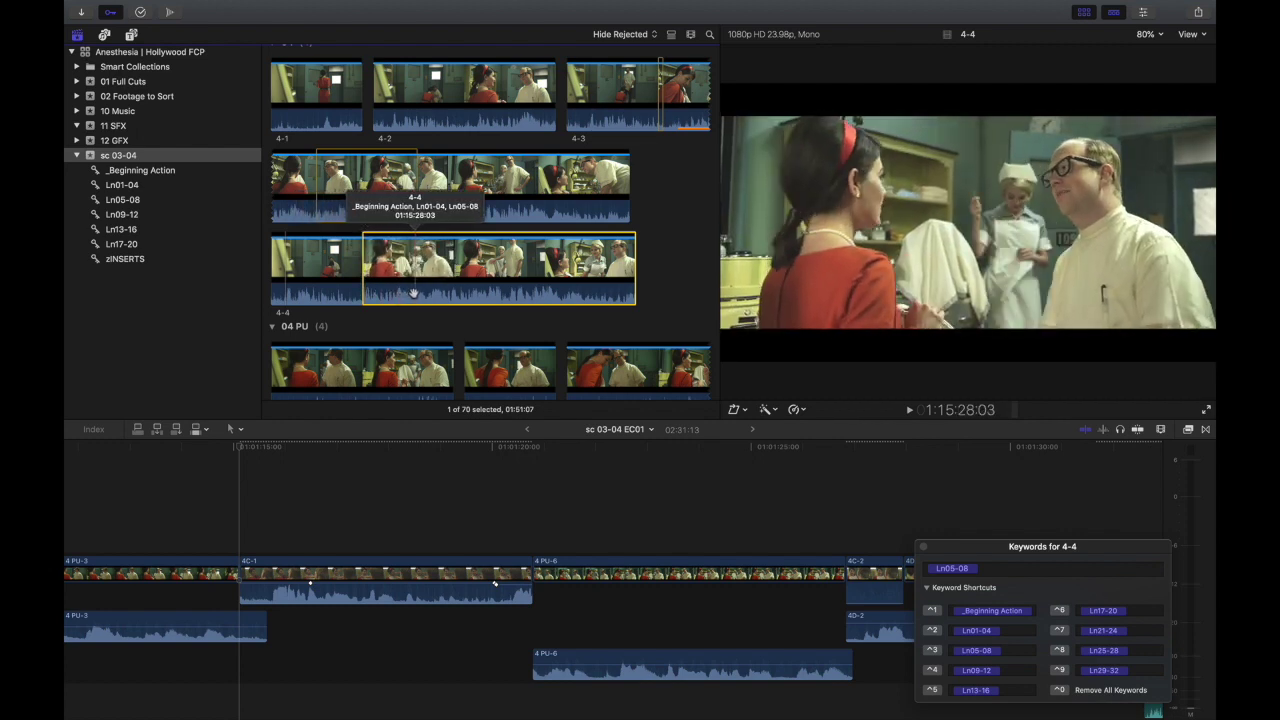
Tag the later sections of 4-4 with the Ln09-12, Ln13-16 and Ln17-20 keywords
{"action": "key", "text": "i"}
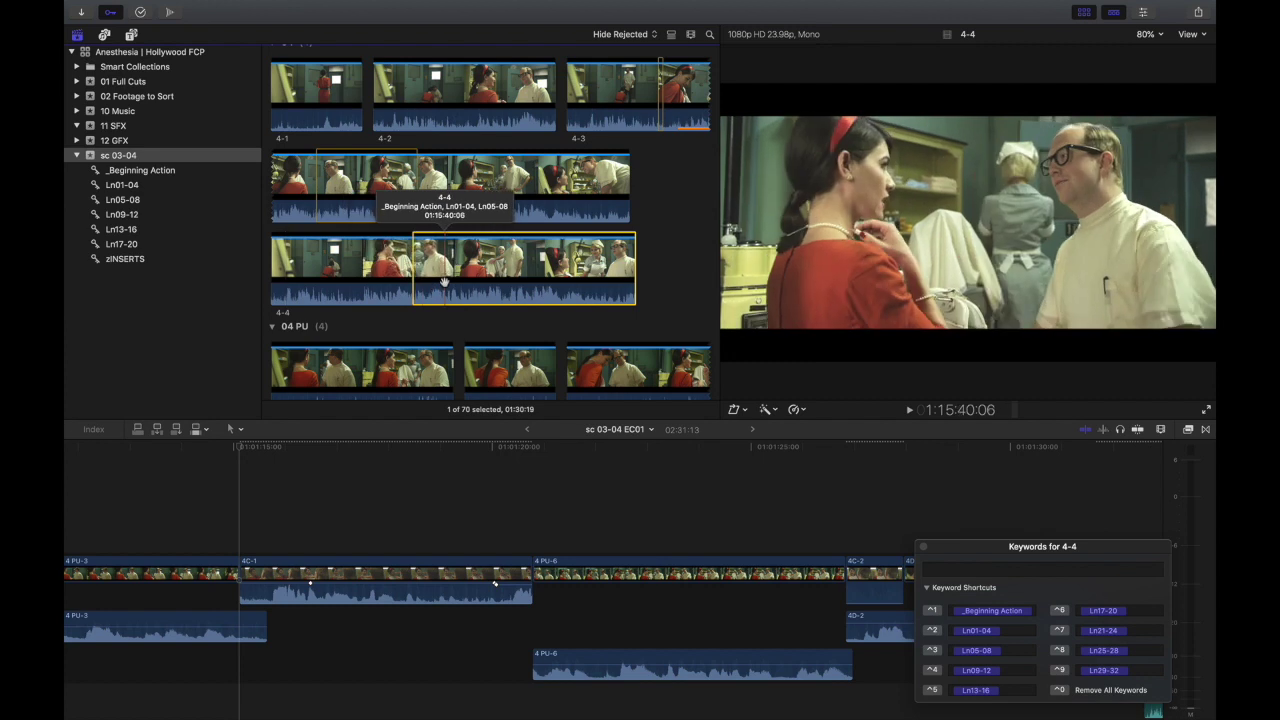
{"action": "left_click_drag", "start_coordinate": [444, 270], "coordinate": [192, 216]}
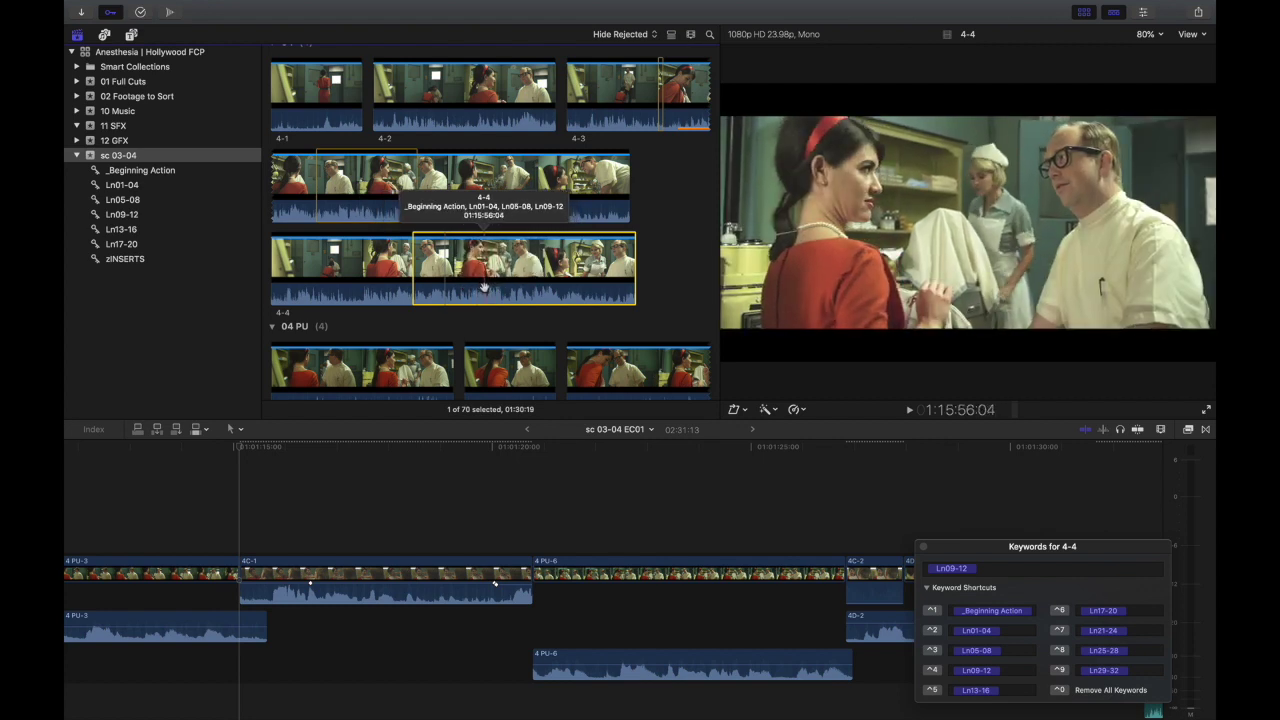
{"action": "key", "text": "i"}
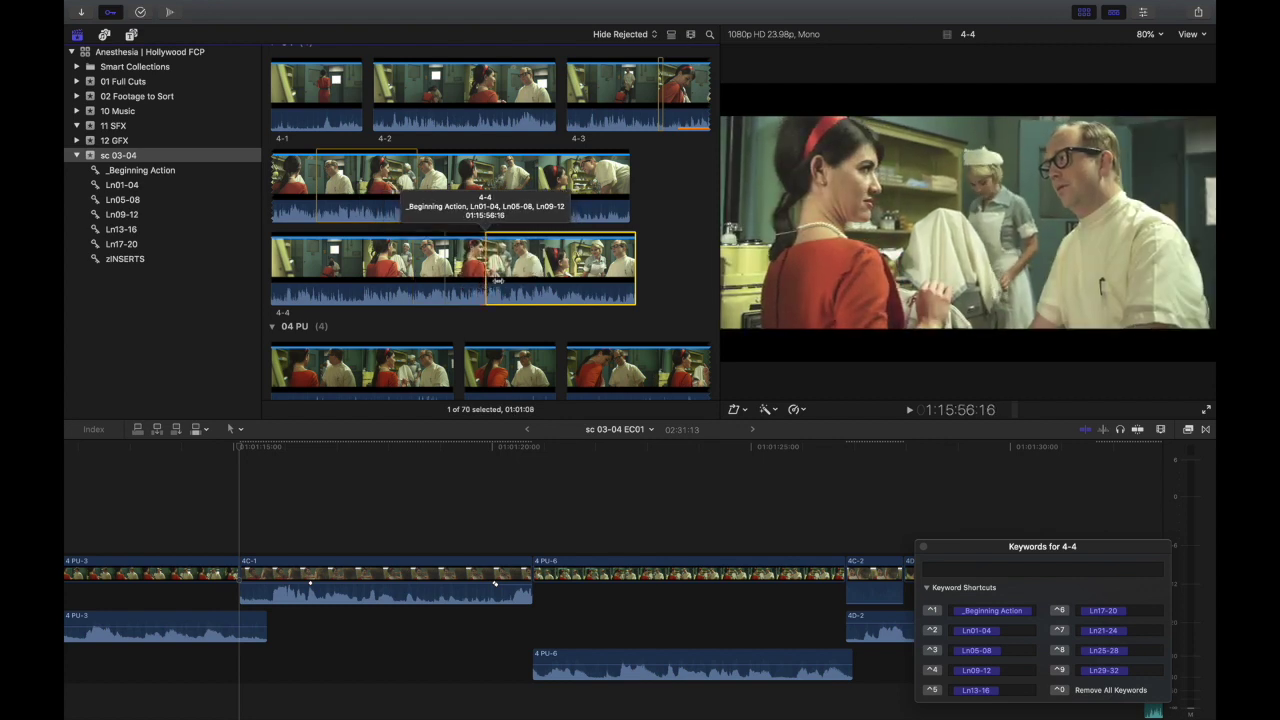
{"action": "left_click_drag", "start_coordinate": [540, 280], "coordinate": [204, 229]}
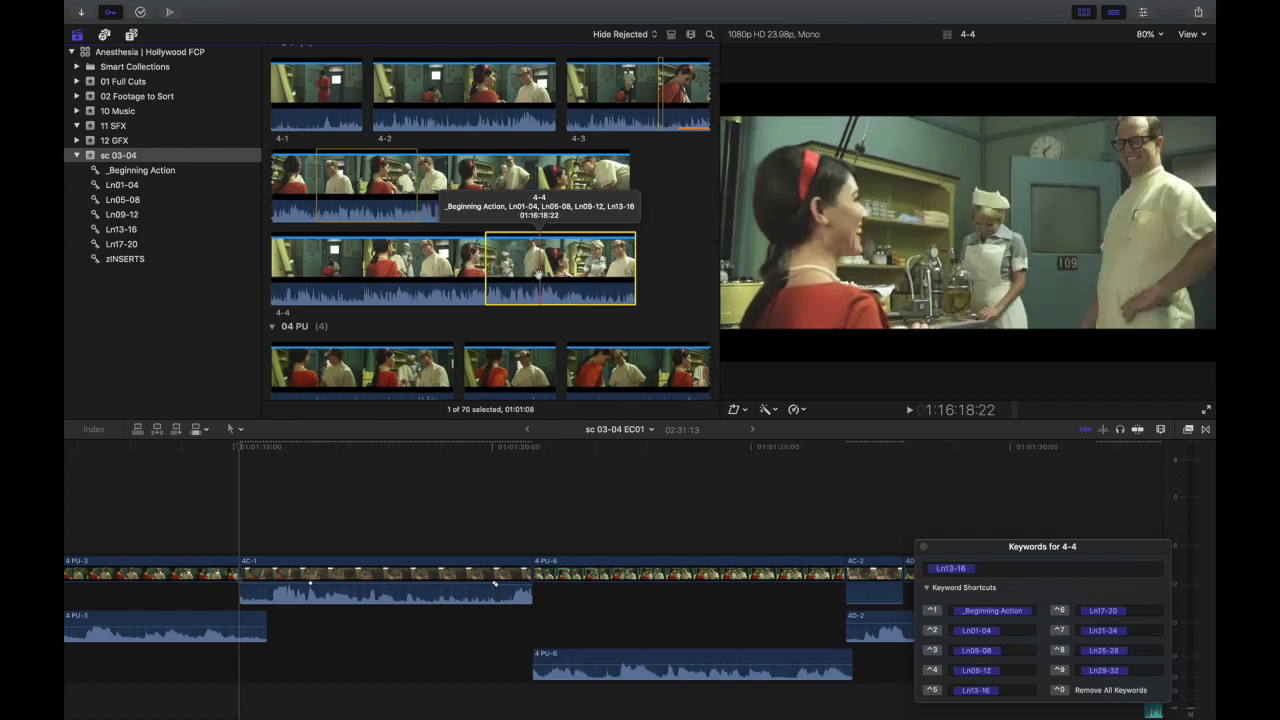
{"action": "key", "text": "i"}
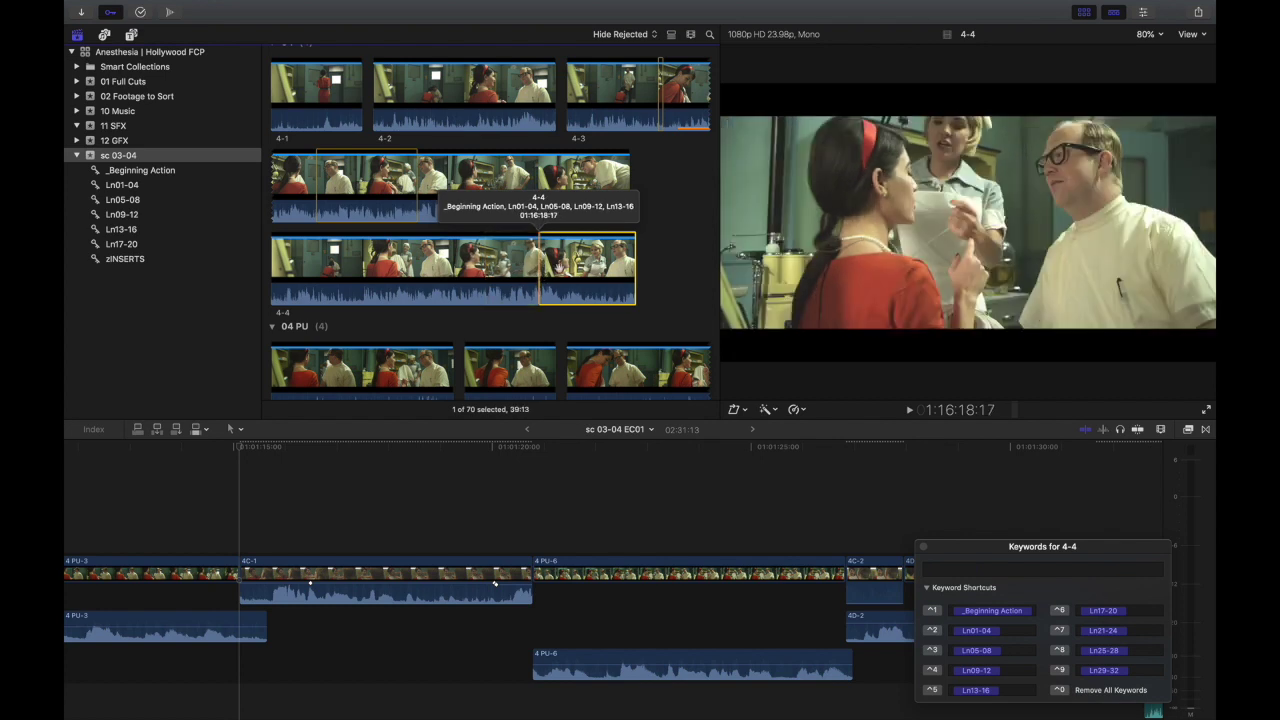
{"action": "key", "text": "ctrl+6"}
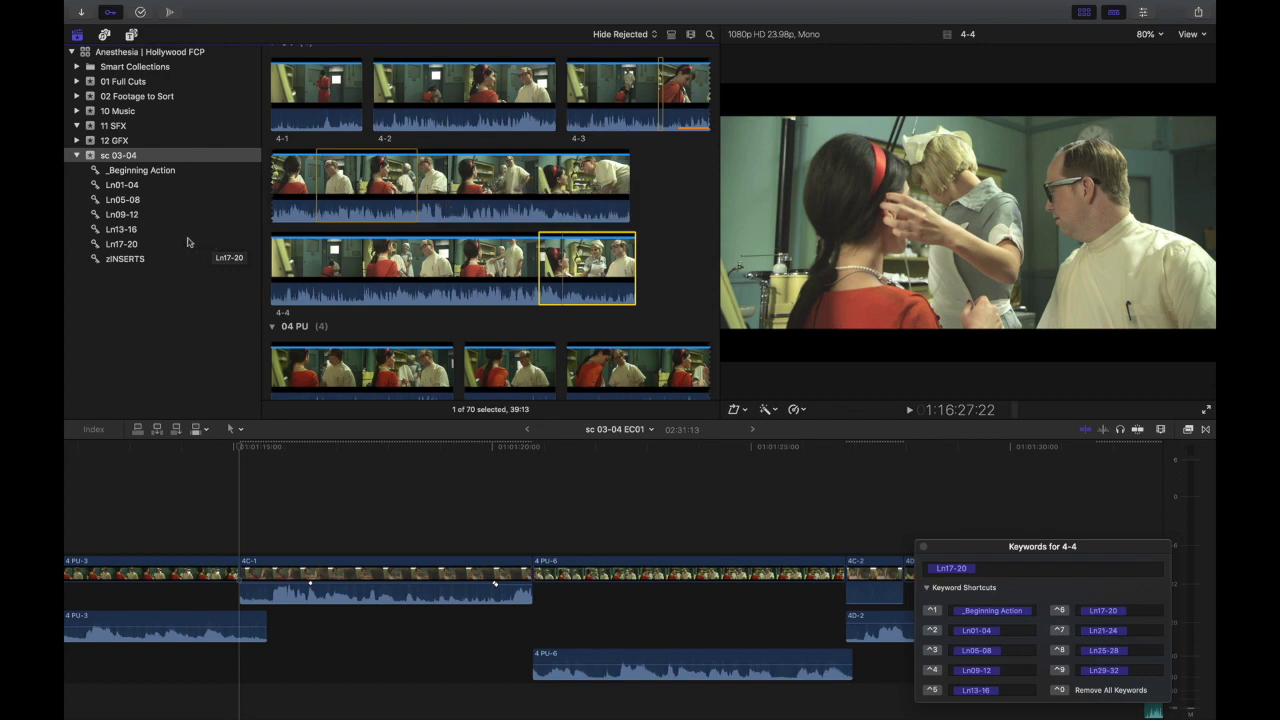
Close the keyword editor and play clips 4-1 and 4-2 from the Ln01-04 collection
{"action": "left_click", "coordinate": [923, 547]}
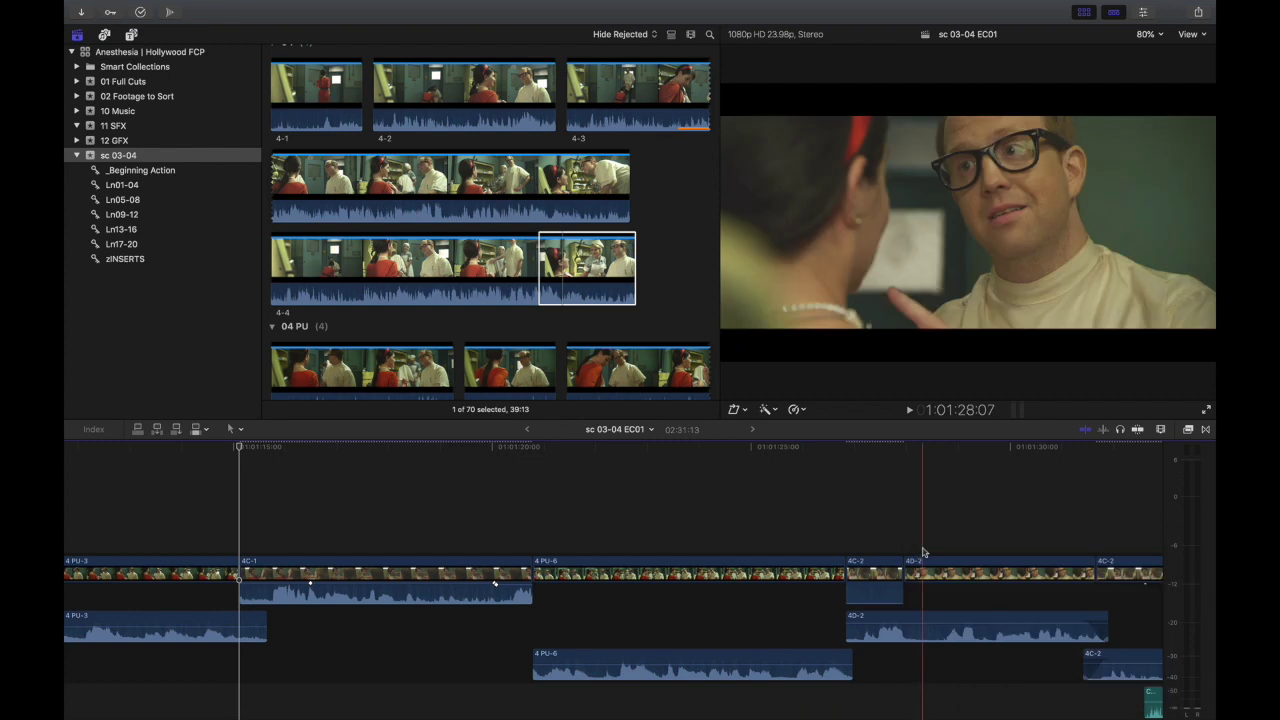
{"action": "left_click", "coordinate": [158, 185]}
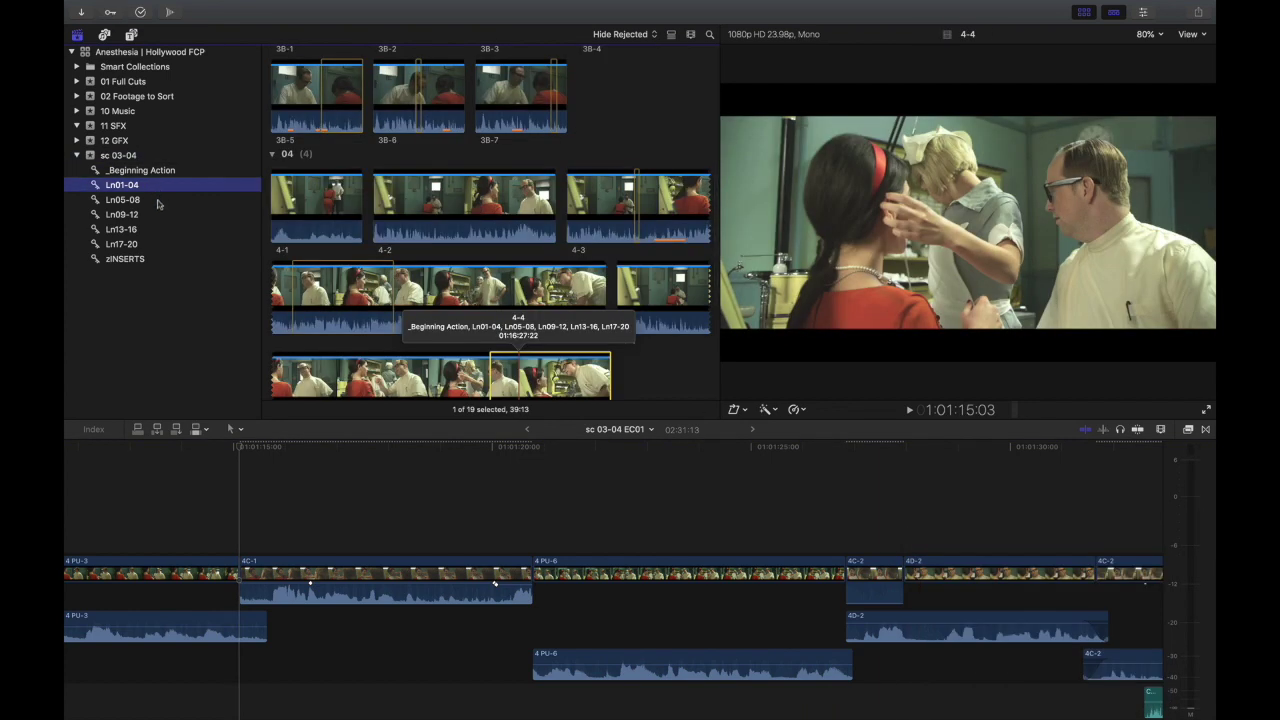
{"action": "left_click", "coordinate": [277, 214]}
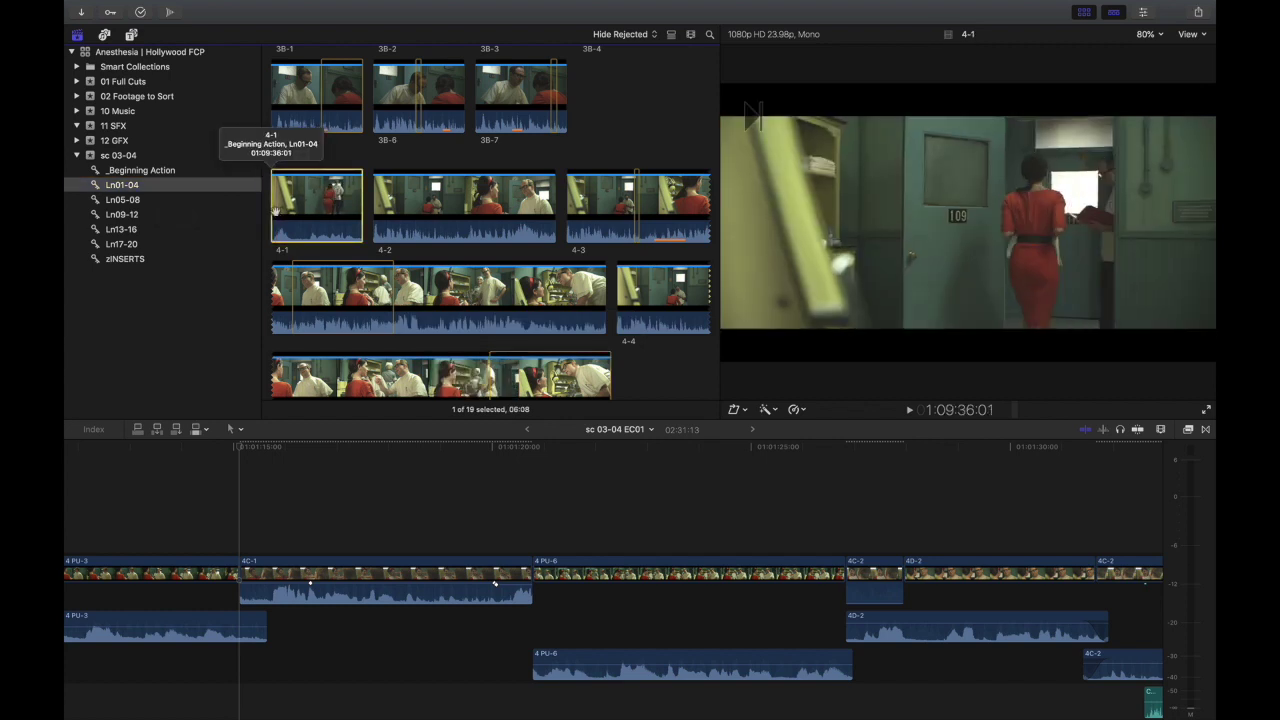
{"action": "key", "text": "space"}
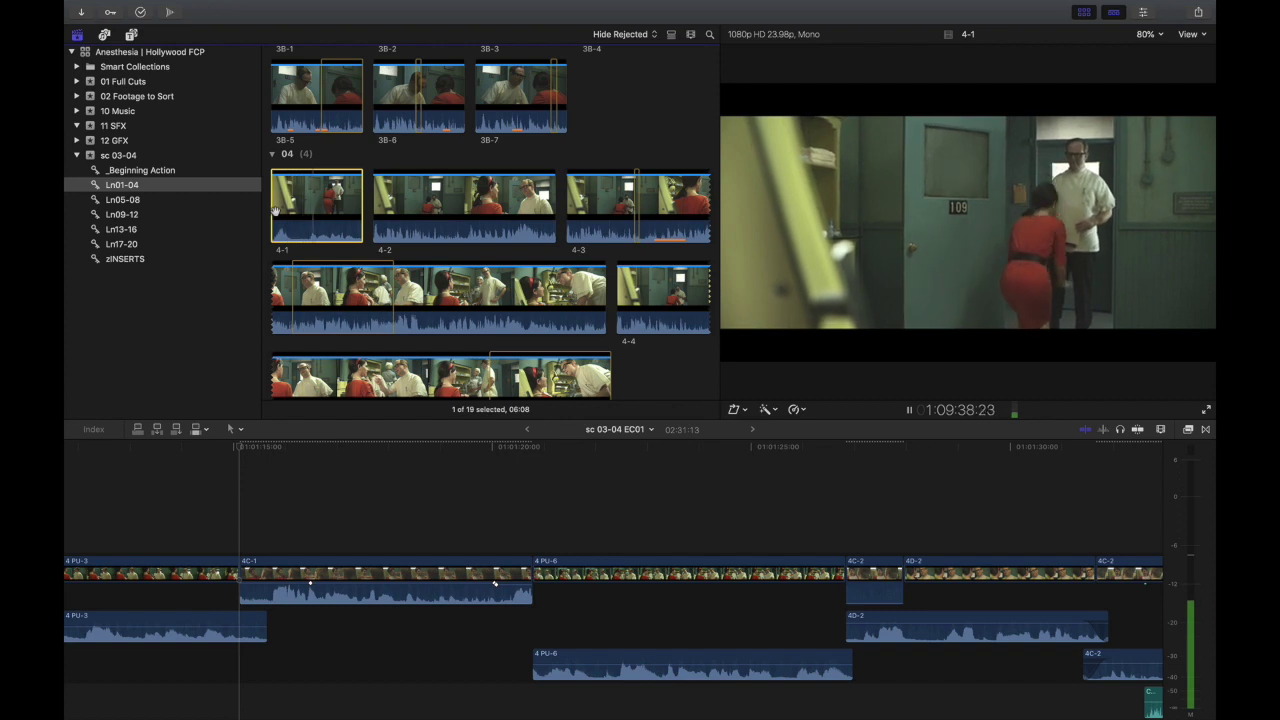
{"action": "key", "text": "Down"}
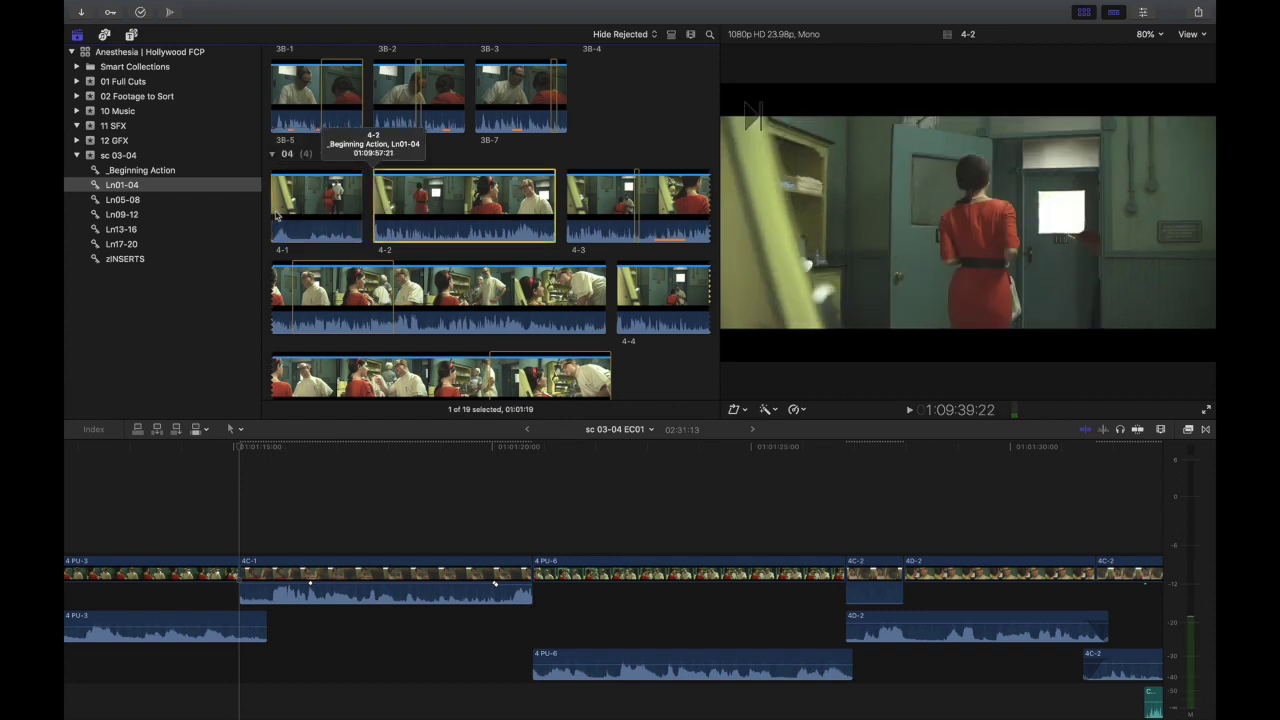
{"action": "key", "text": "space"}
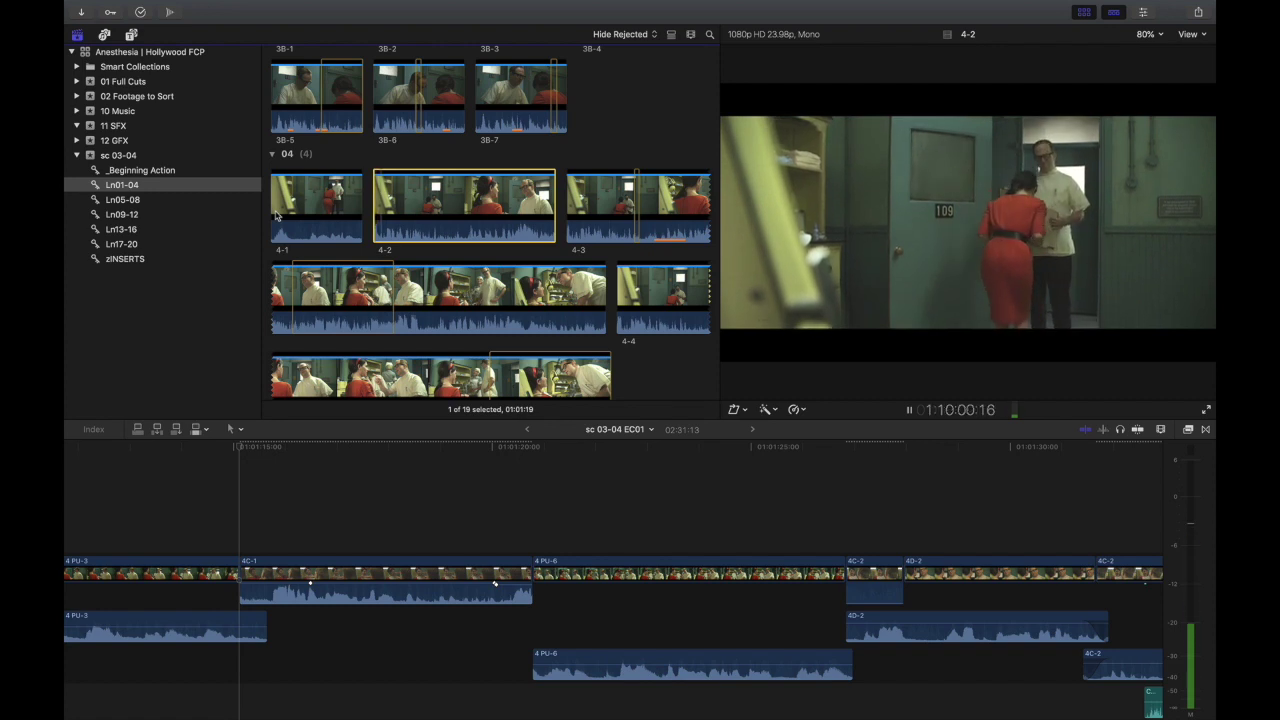
Play takes 4A-1, 4A-2 and 4A-3 from the Ln17-20 collection, then return to the timeline
{"action": "mouse_move", "coordinate": [73, 189]}
{"action": "left_click", "coordinate": [139, 247]}
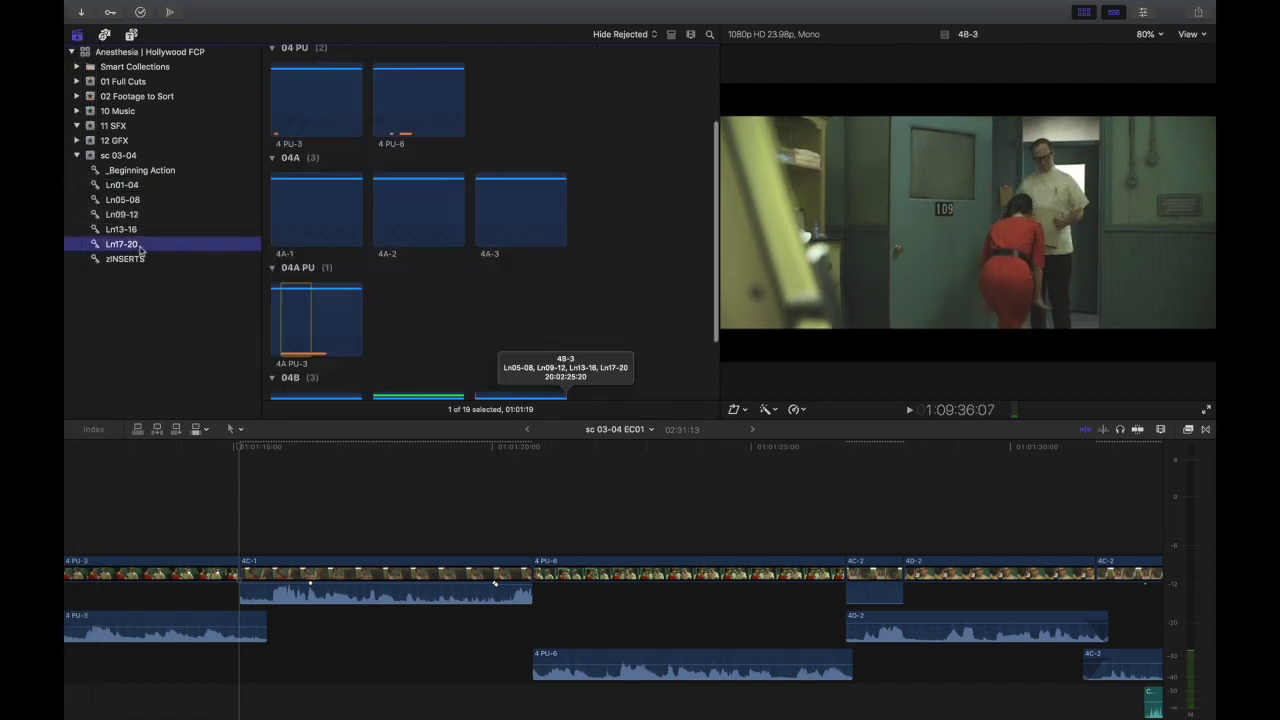
{"action": "left_click", "coordinate": [312, 214]}
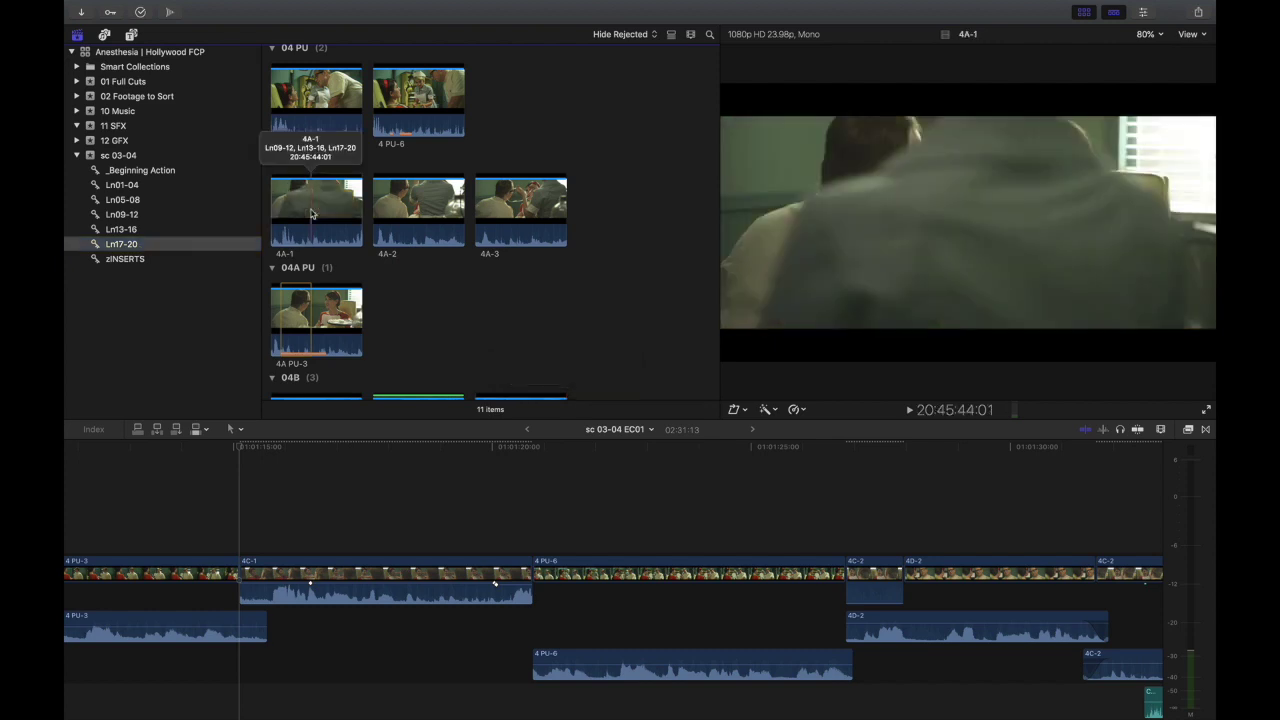
{"action": "key", "text": "space"}
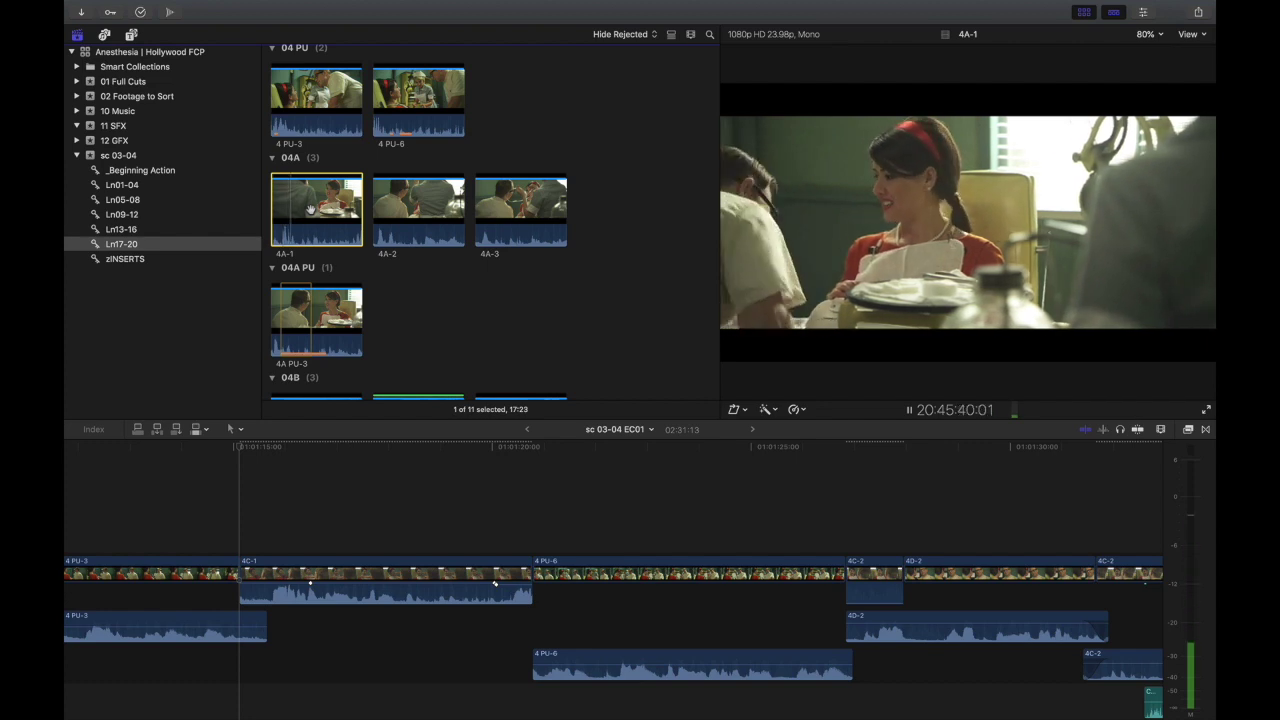
{"action": "key", "text": "space"}
{"action": "key", "text": "Down"}
{"action": "key", "text": "space"}
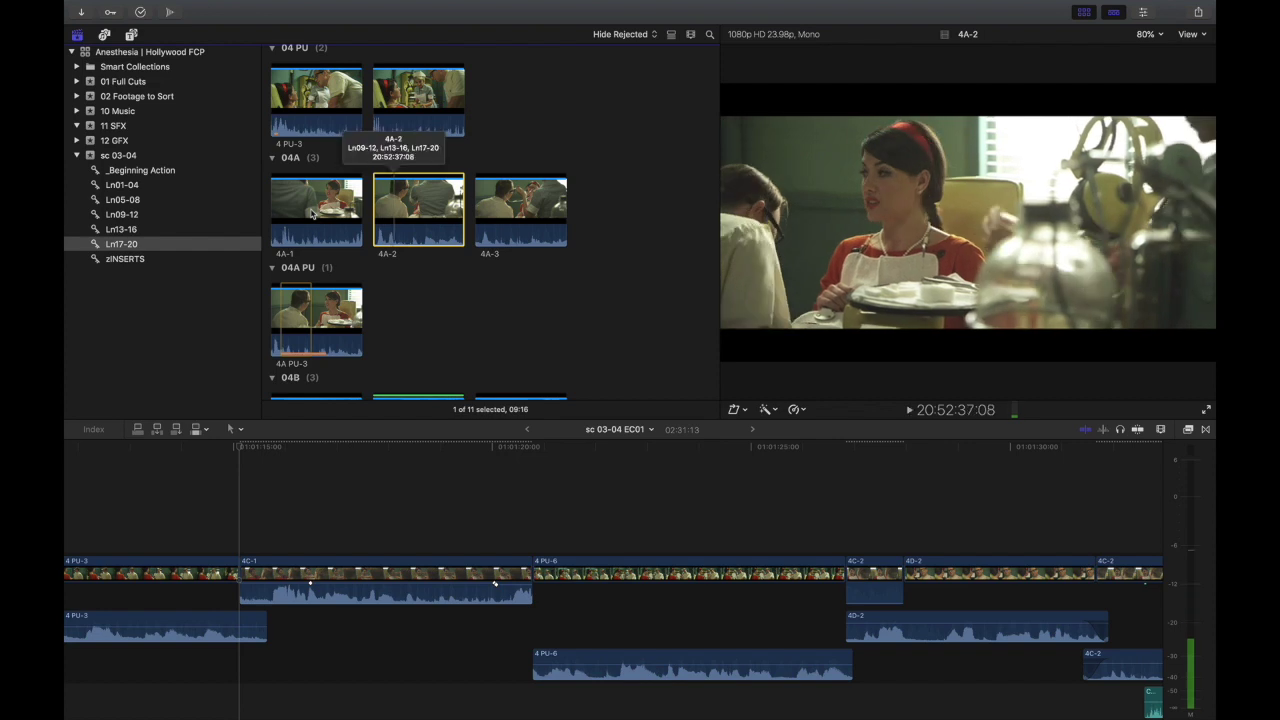
{"action": "key", "text": "Down"}
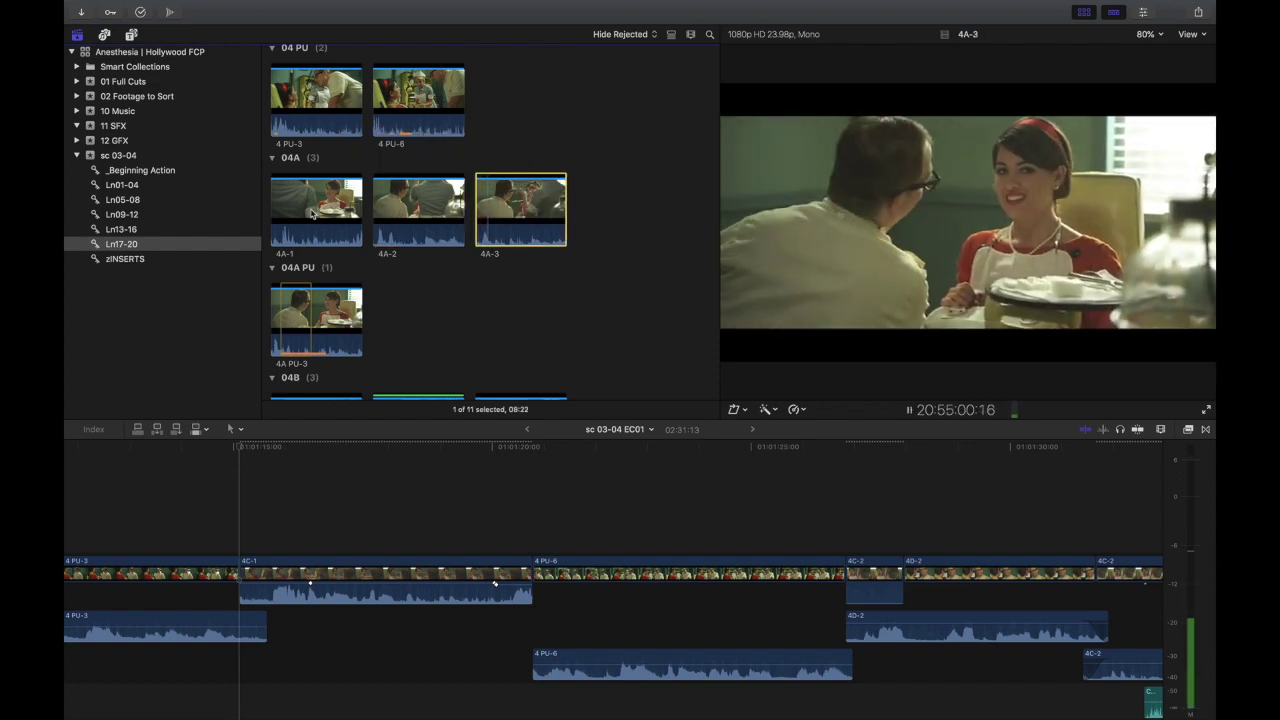
{"action": "key", "text": "space"}
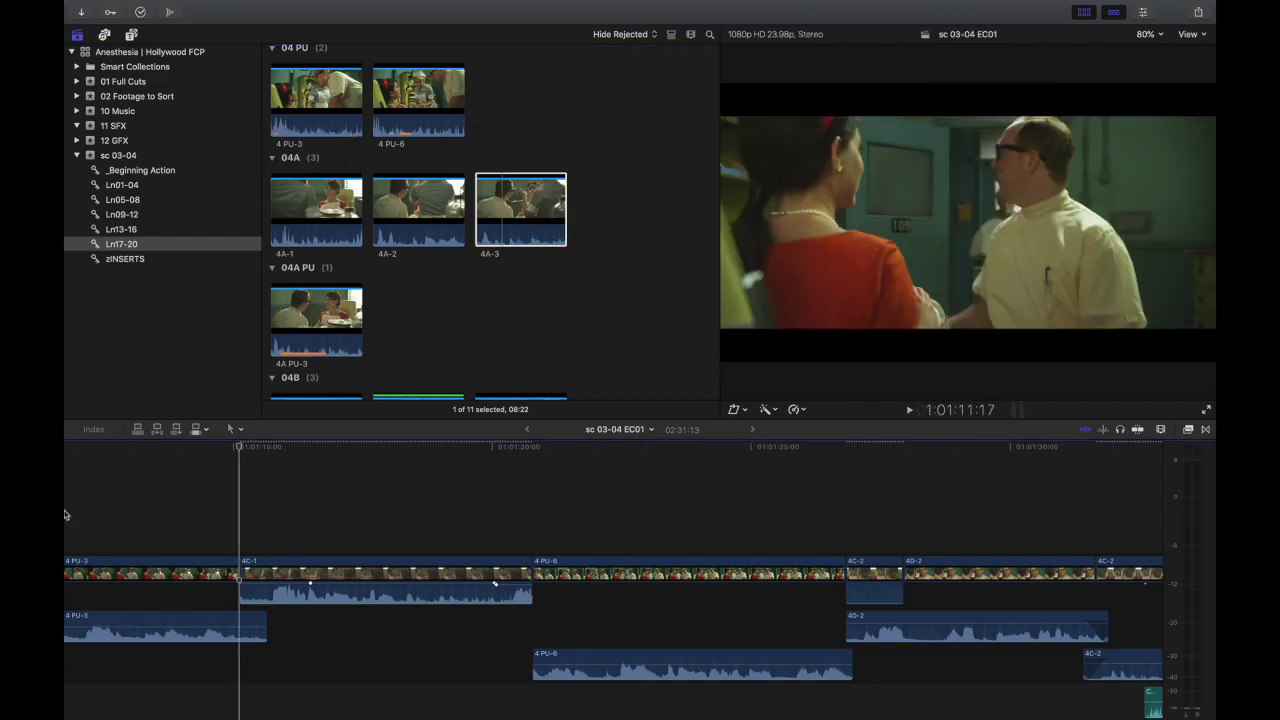
{"action": "left_click", "coordinate": [240, 449]}
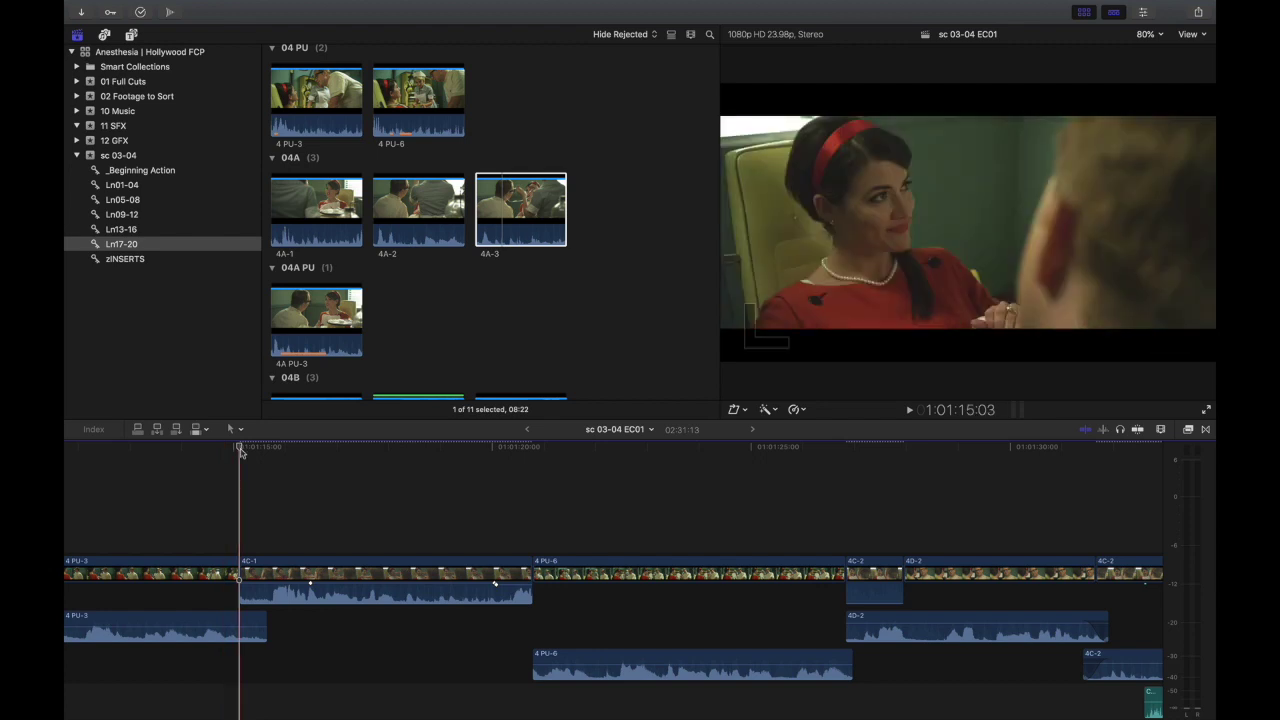
Fit the sc 03-04 EC01 timeline to the window and play the cut from 1:01:15 to about 1:02:01
{"action": "key", "text": "super+minus"}
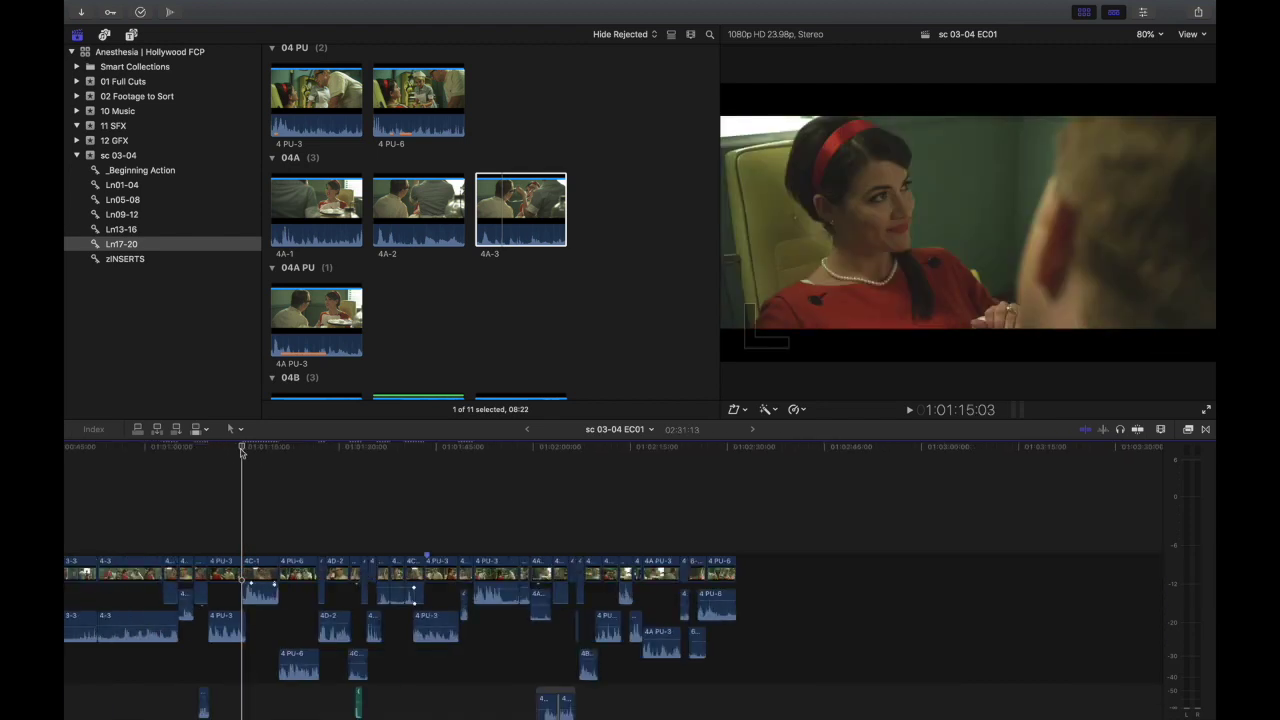
{"action": "key", "text": "space"}
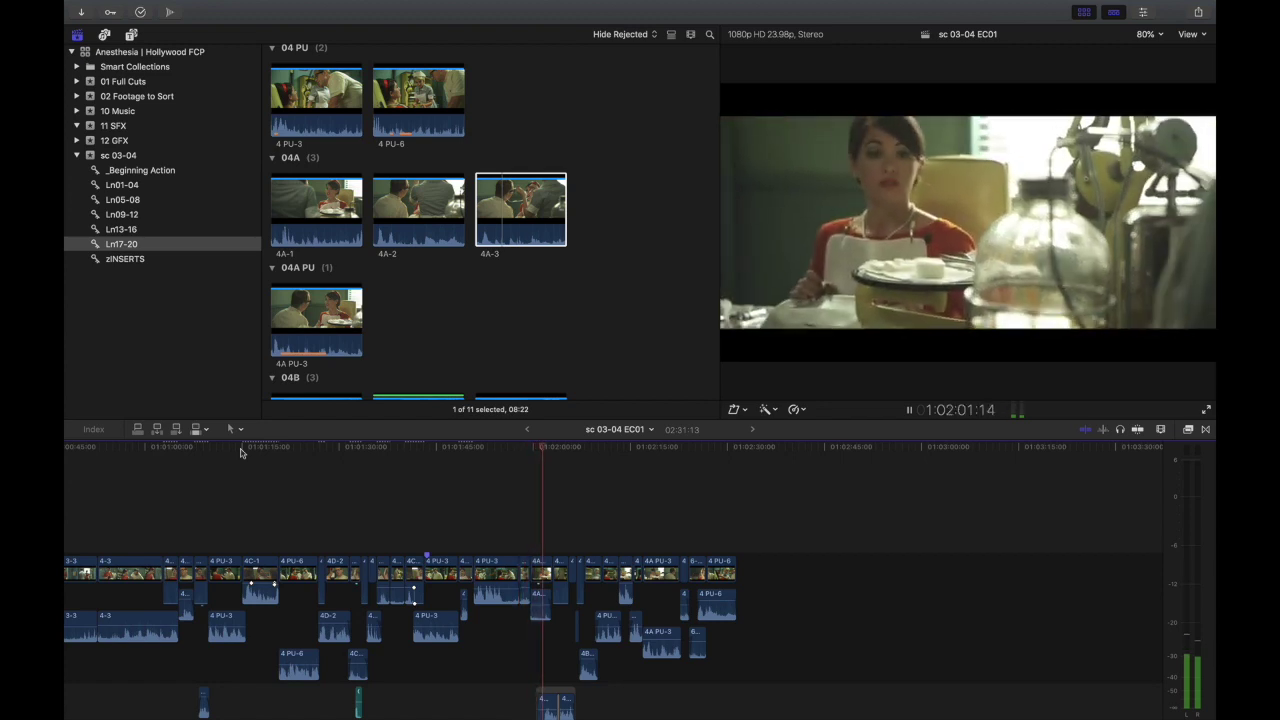
{"action": "key", "text": "space"}
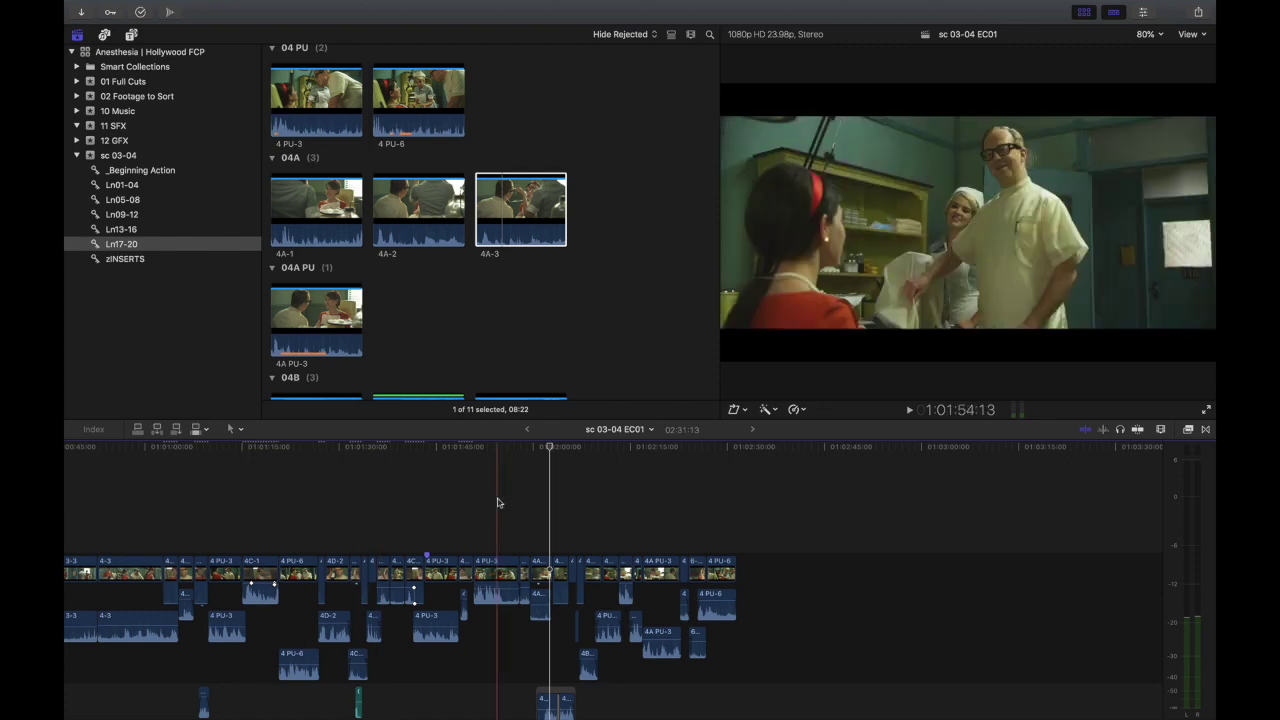
Replay the cut from 1:01:50 to 1:02:00, rewind to 1:01:50:21, and open the Ln13-16 collection
{"action": "left_click", "coordinate": [483, 505]}
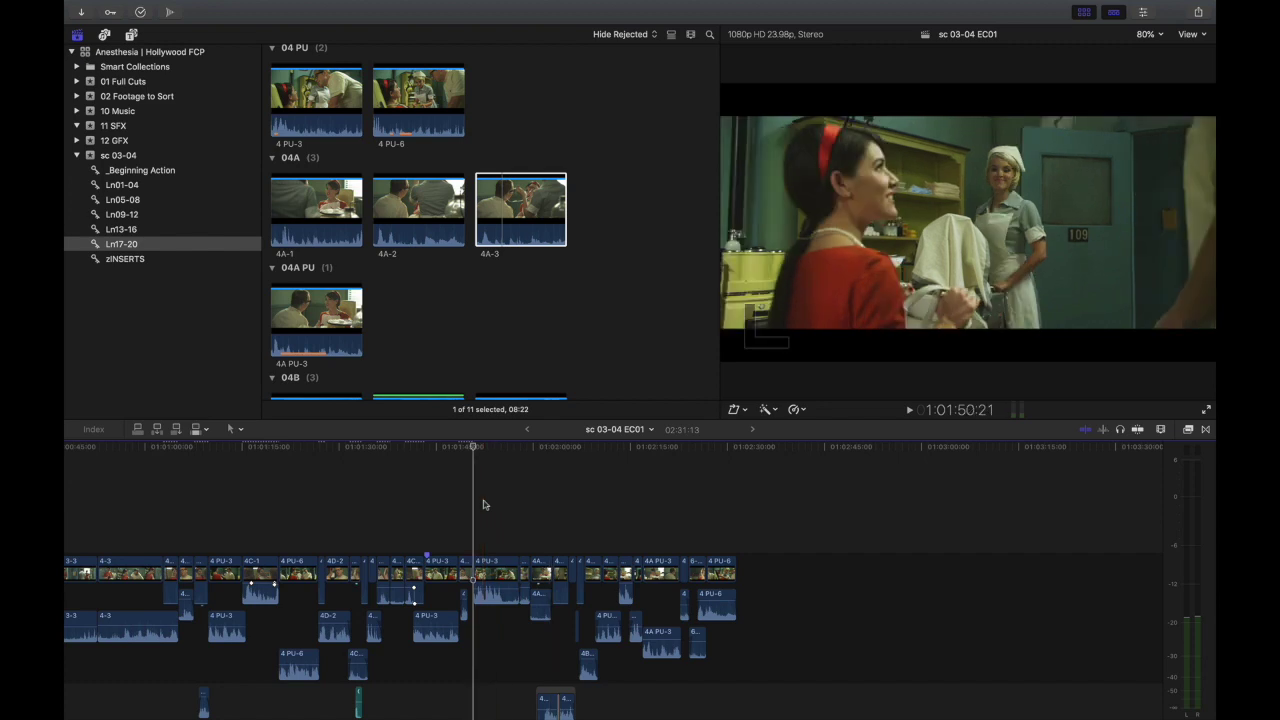
{"action": "key", "text": "space"}
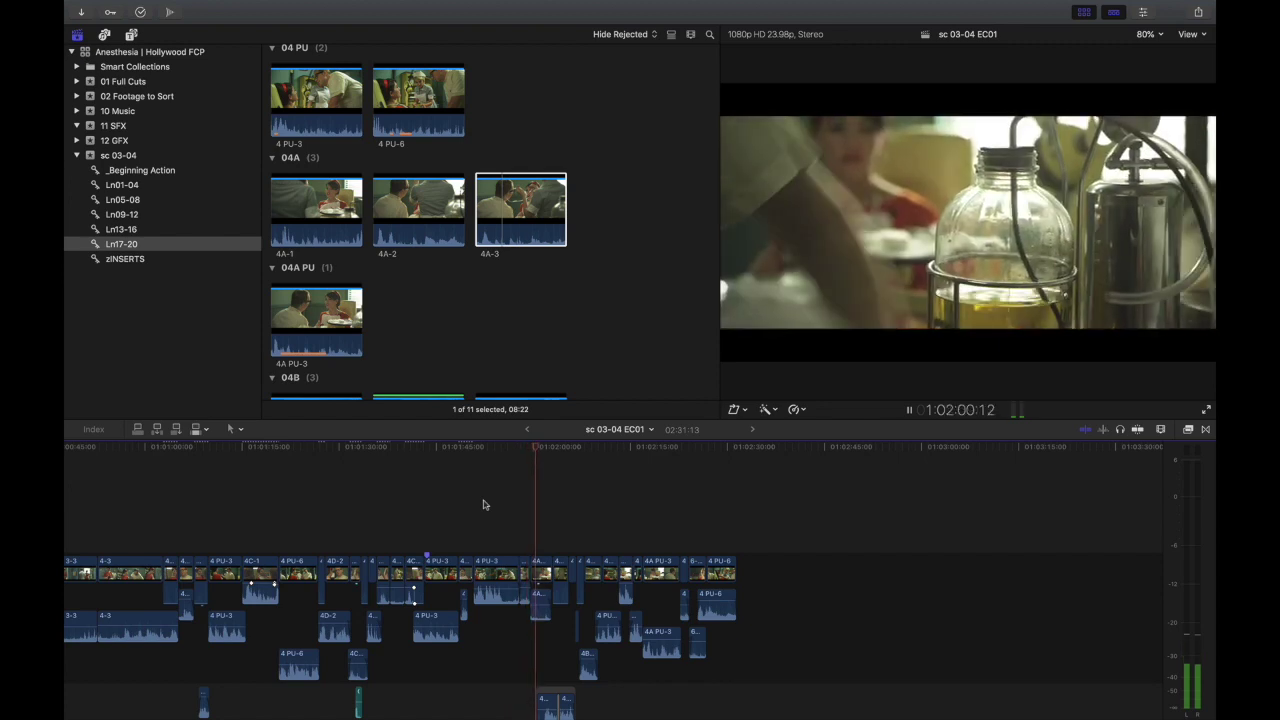
{"action": "key", "text": "space"}
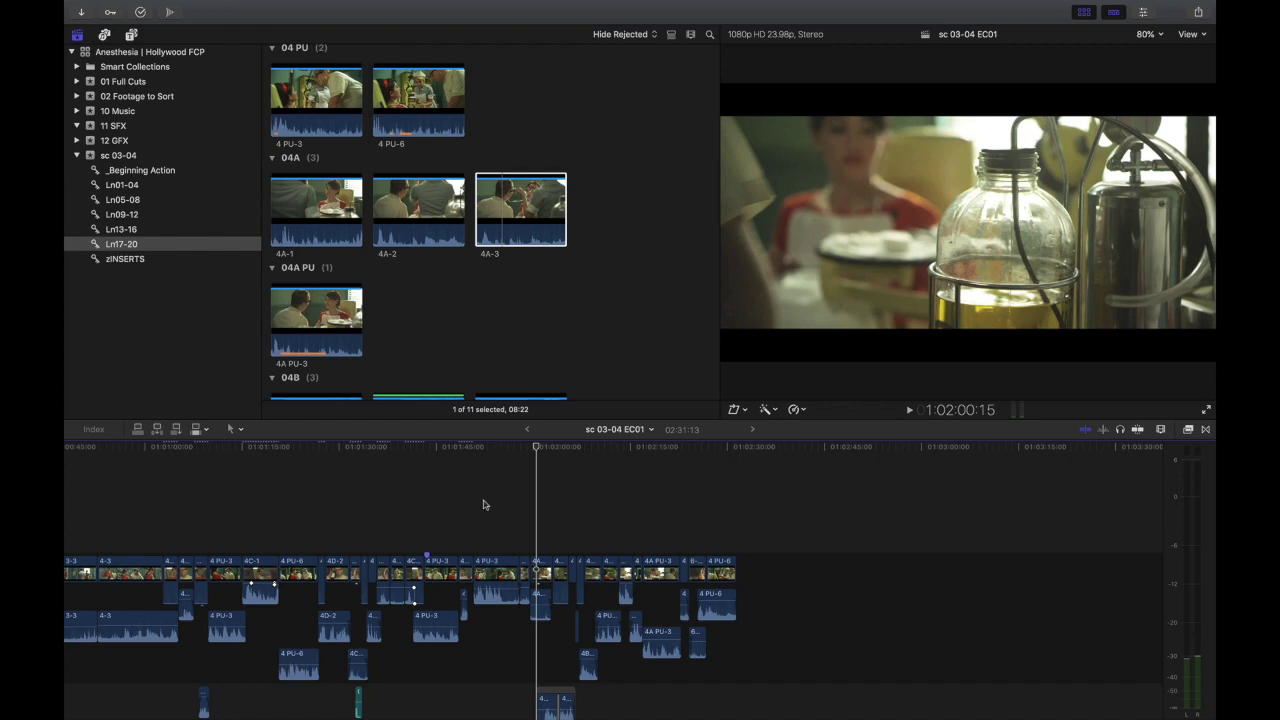
{"action": "key", "text": "j"}
{"action": "key", "text": "j"}
{"action": "key", "text": "j"}
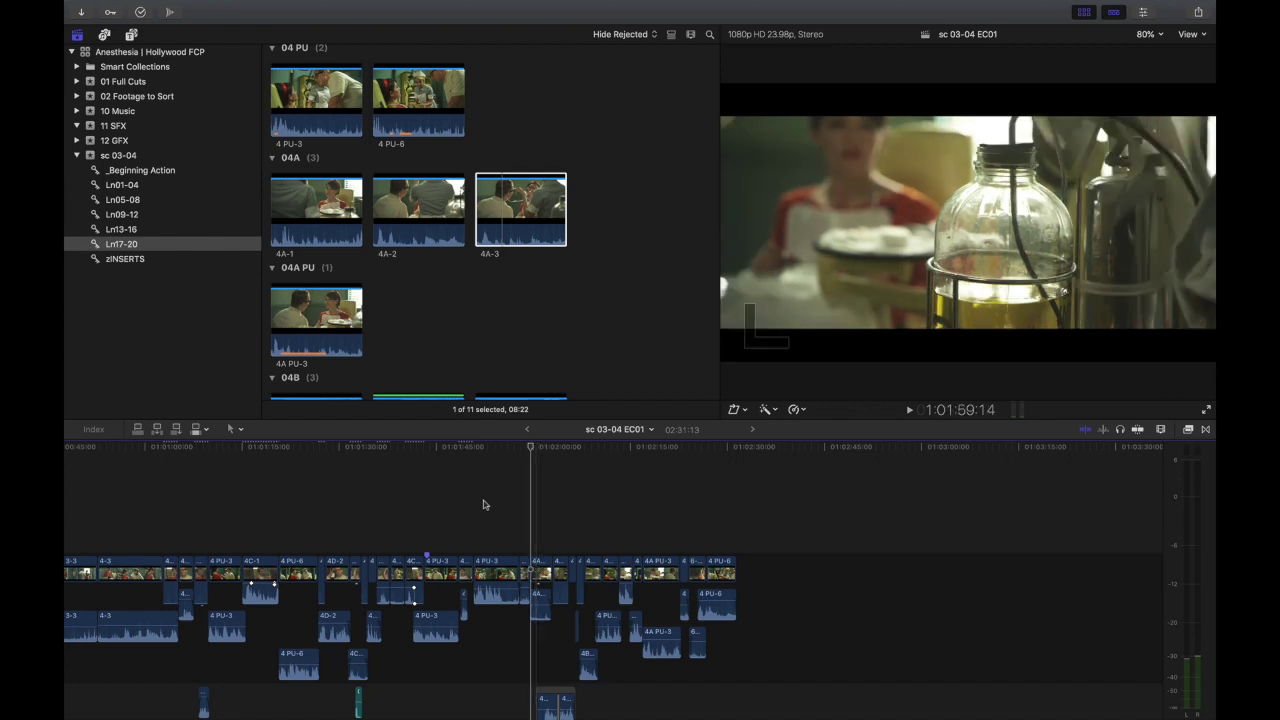
{"action": "key", "text": "space"}
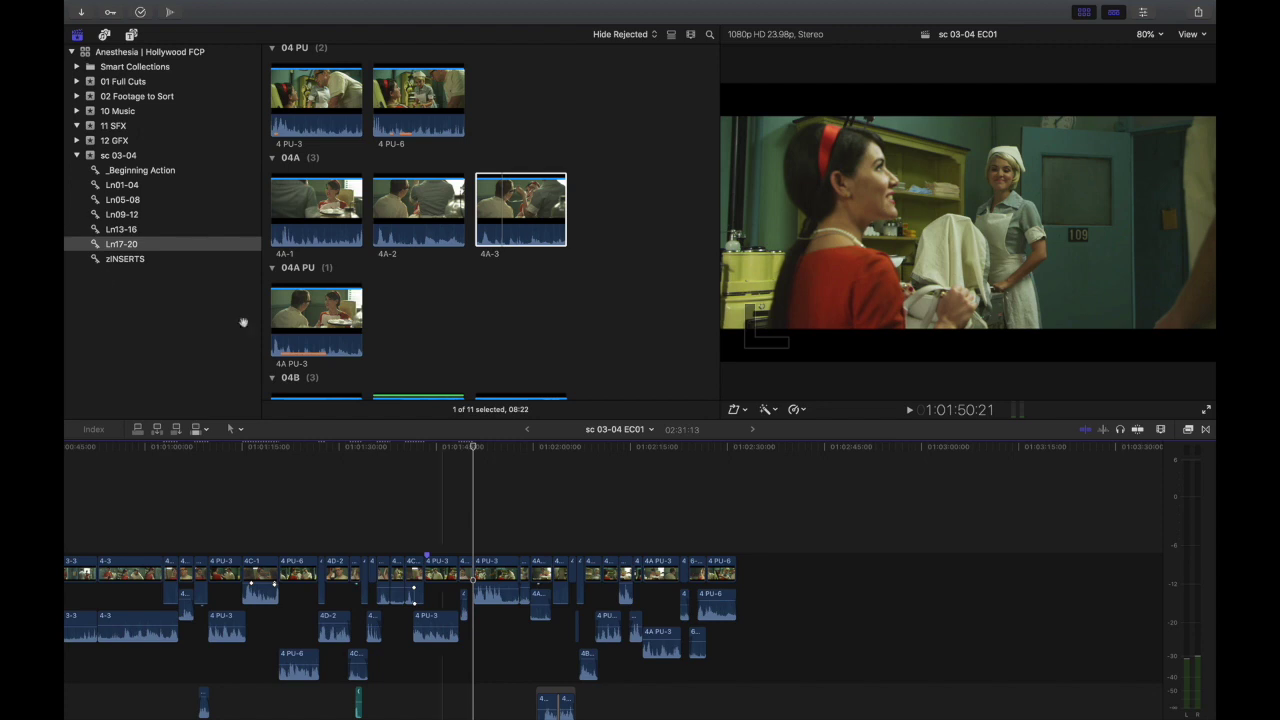
{"action": "left_click", "coordinate": [143, 243]}
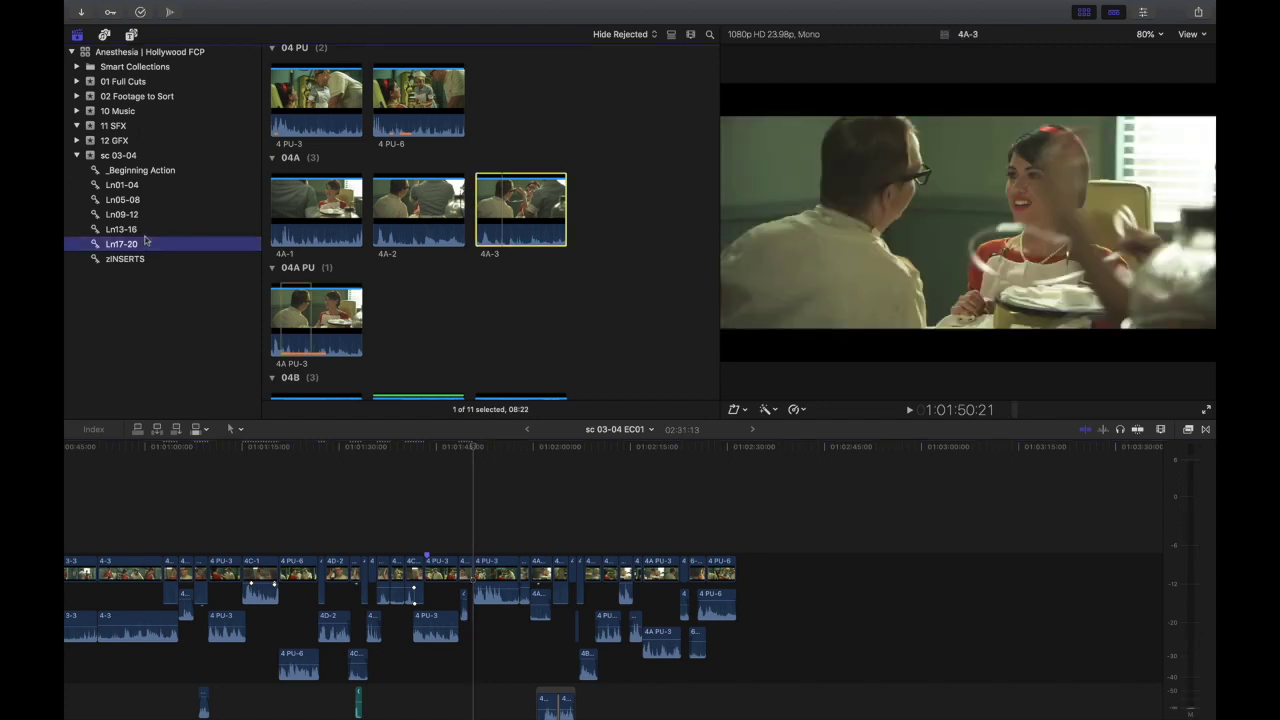
{"action": "left_click", "coordinate": [145, 230]}
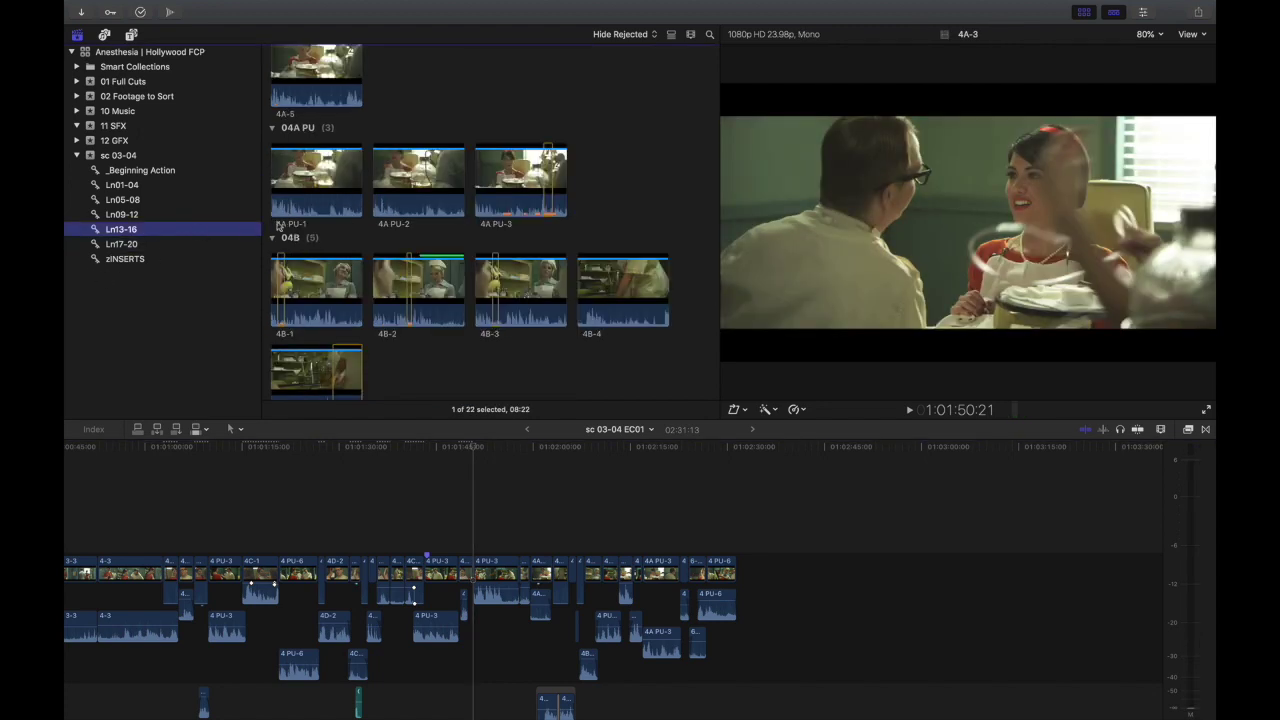
Read the lined script and camera report in Preview, advancing to script page 12 of 32
{"action": "left_click", "coordinate": [279, 226]}
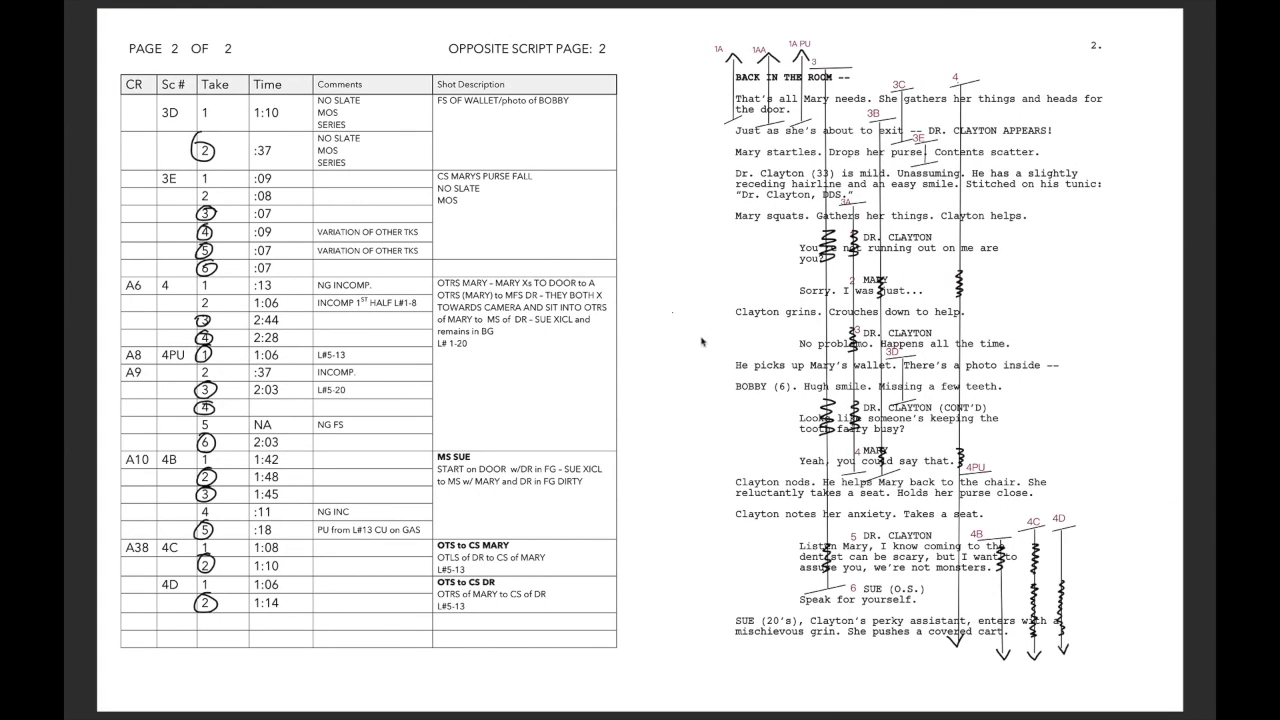
{"action": "key", "text": "Right"}
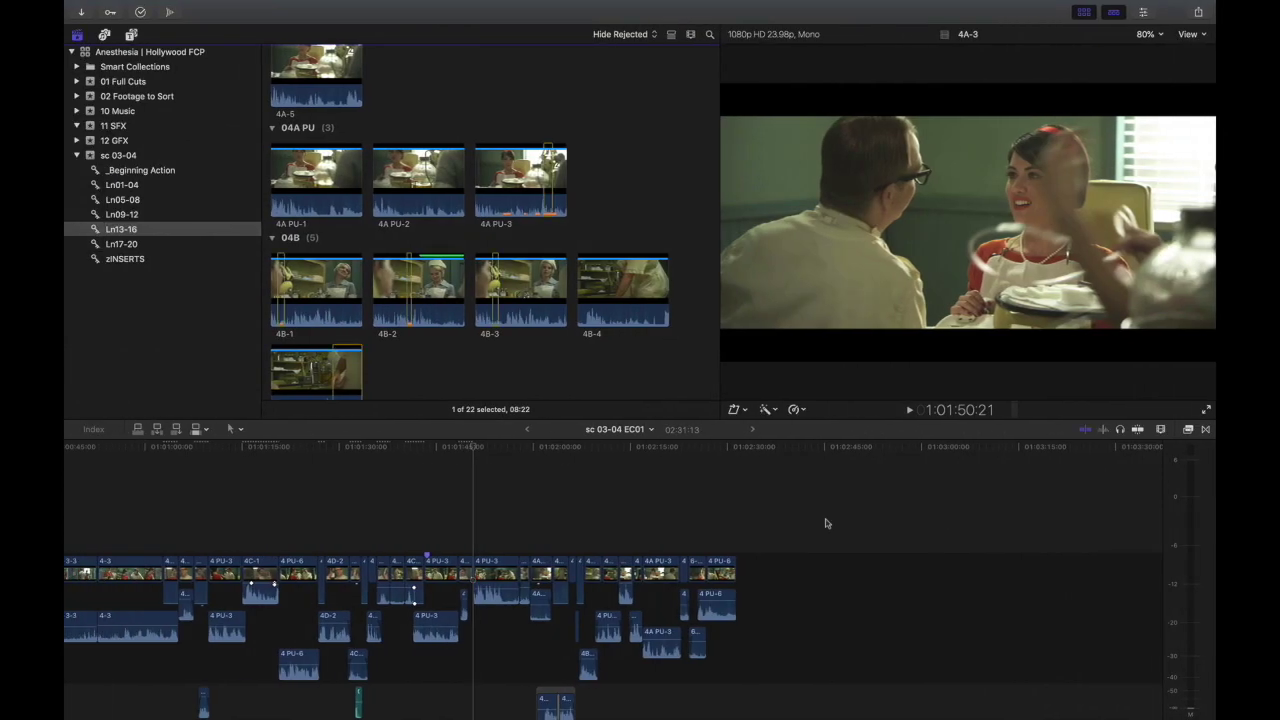
Play take 4 PU-1 from the Ln13-16 collection in the browser
{"action": "left_click", "coordinate": [826, 523]}
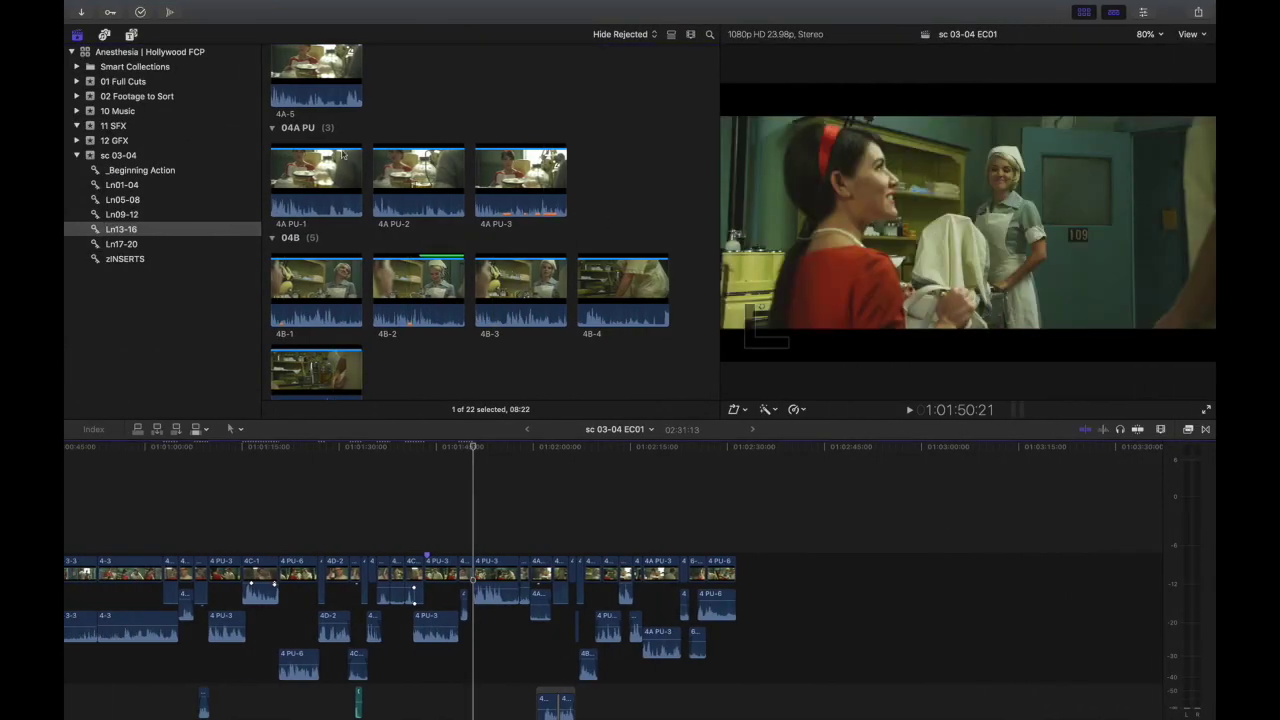
{"action": "scroll", "coordinate": [345, 152], "scroll_direction": "up", "scroll_amount": 10}
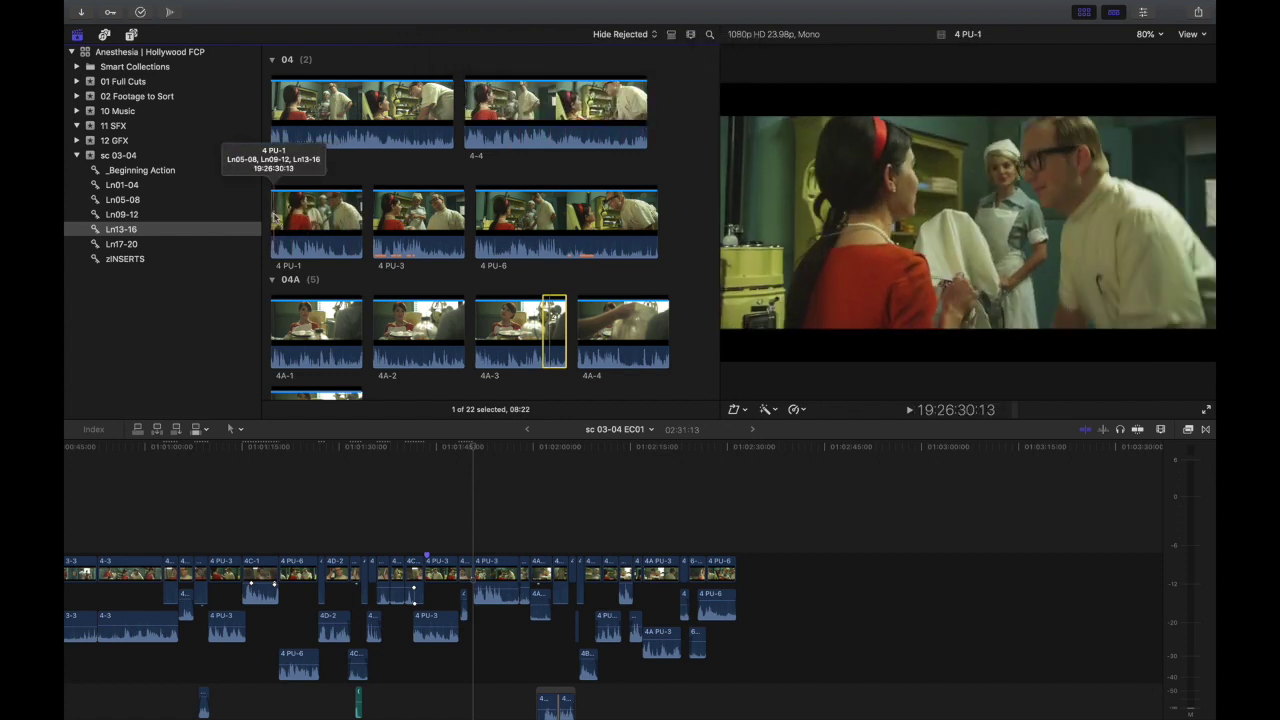
{"action": "left_click", "coordinate": [274, 218]}
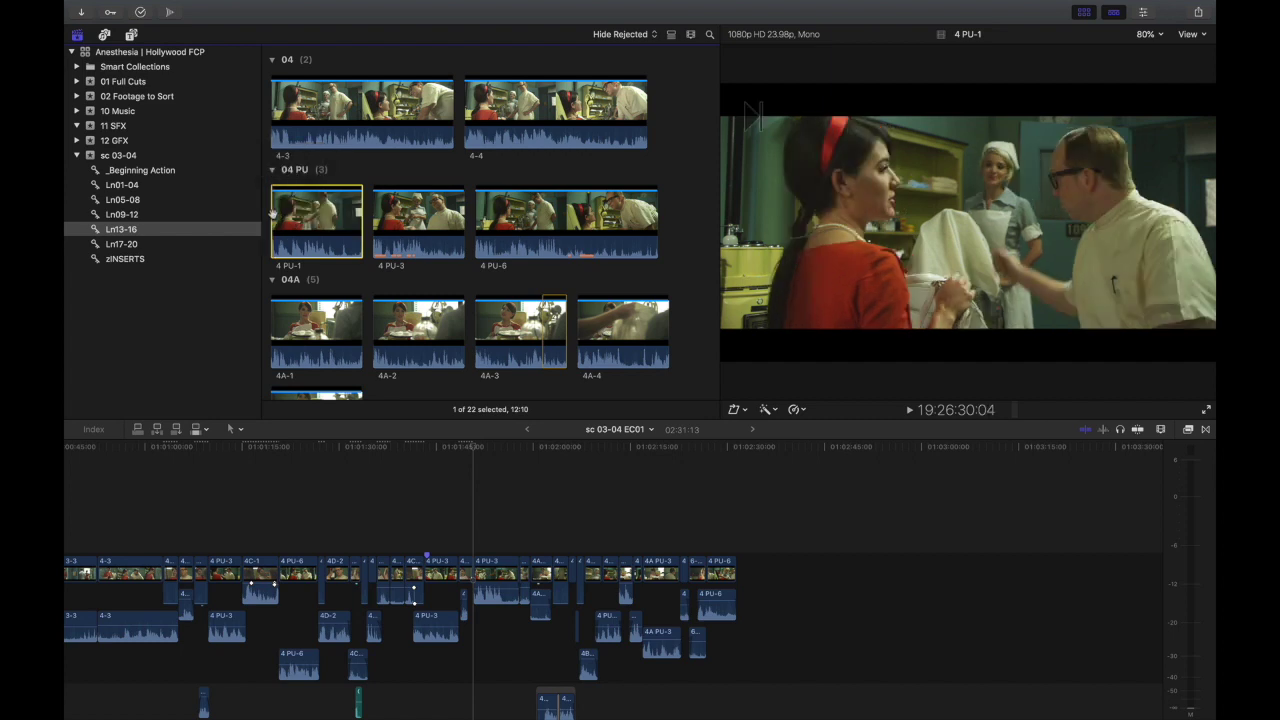
{"action": "key", "text": "space"}
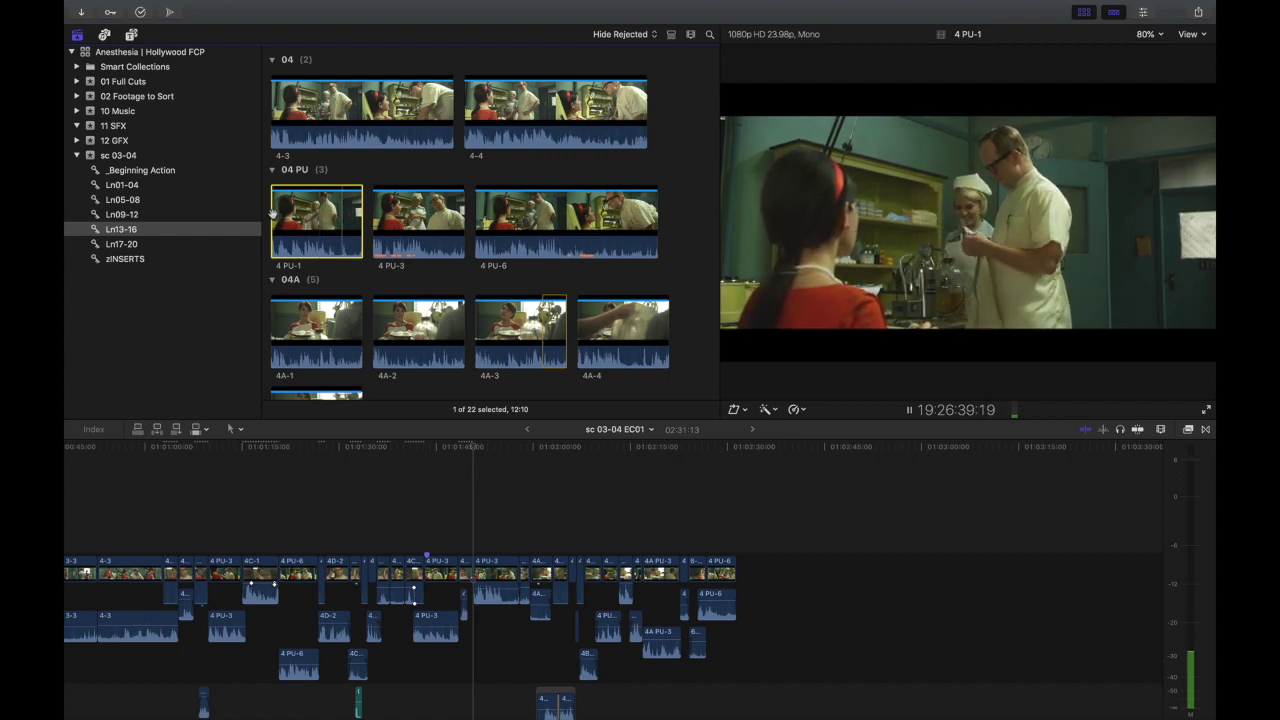
{"action": "key", "text": "space"}
Step through takes 4 PU-3 and 4 PU-6, settling on 4 PU-6, and select the timeline shot
{"action": "key", "text": "Down"}
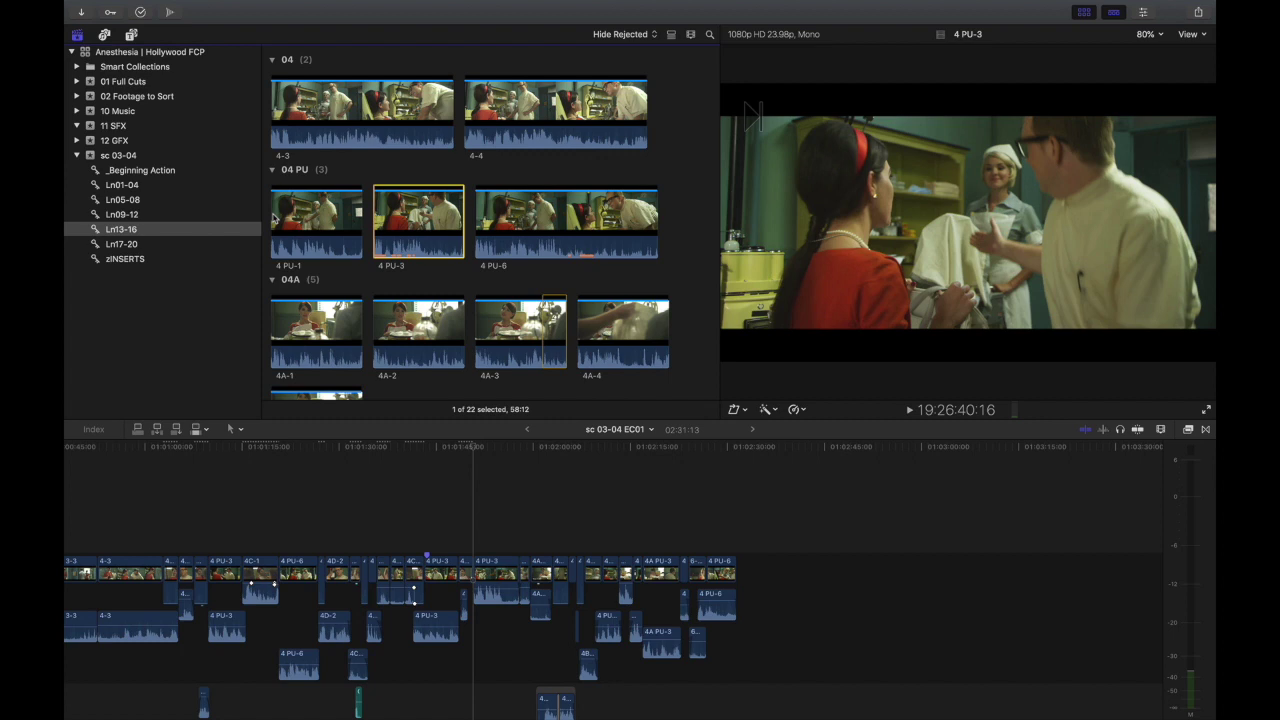
{"action": "key", "text": "Down"}
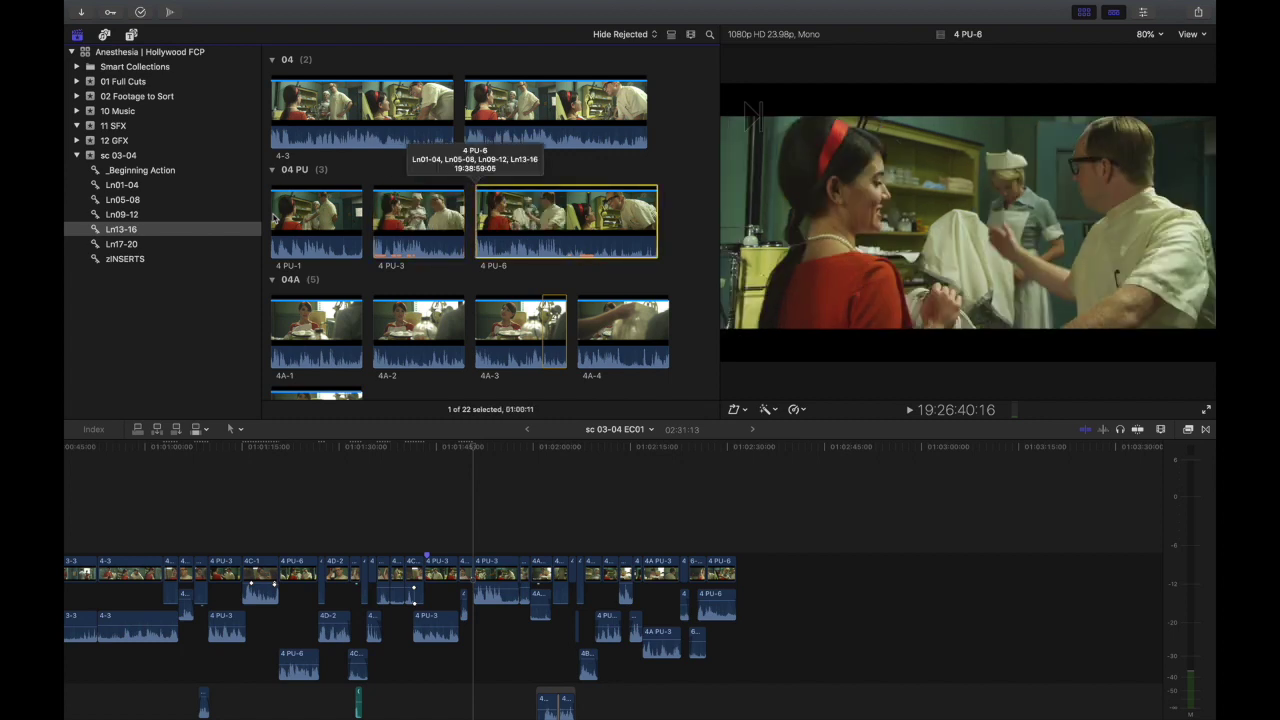
{"action": "key", "text": "space"}
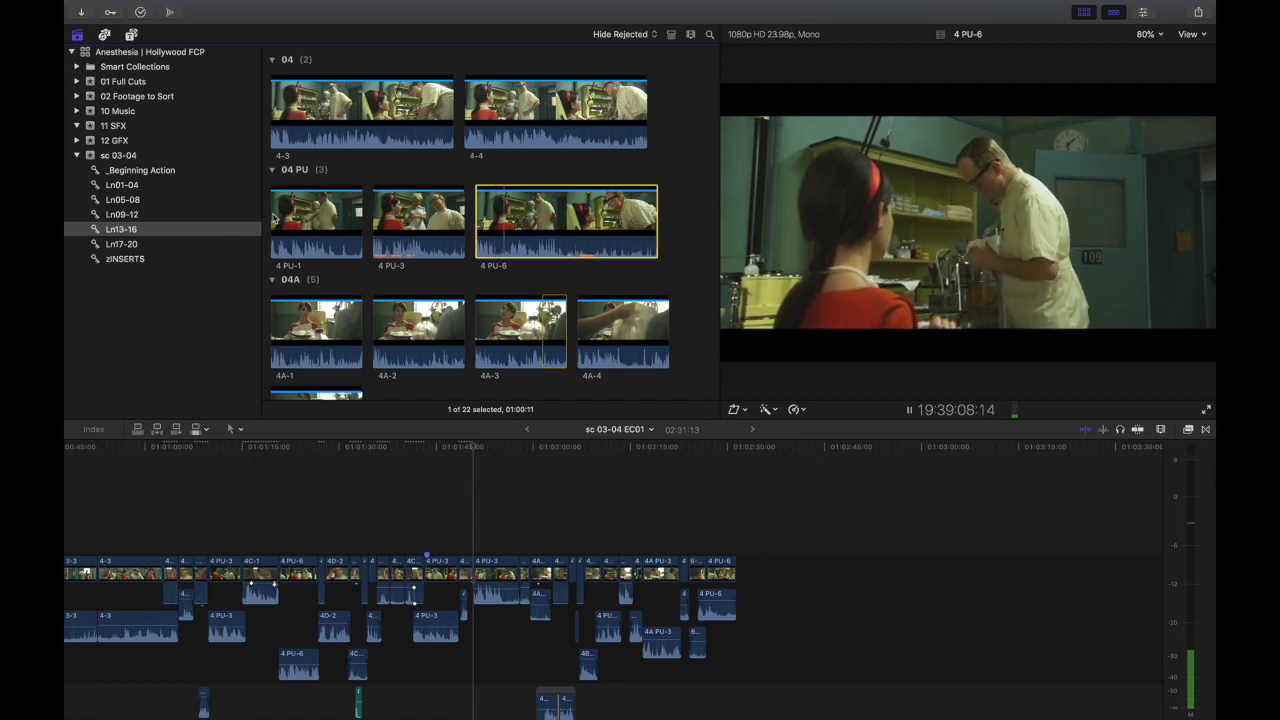
{"action": "key", "text": "space"}
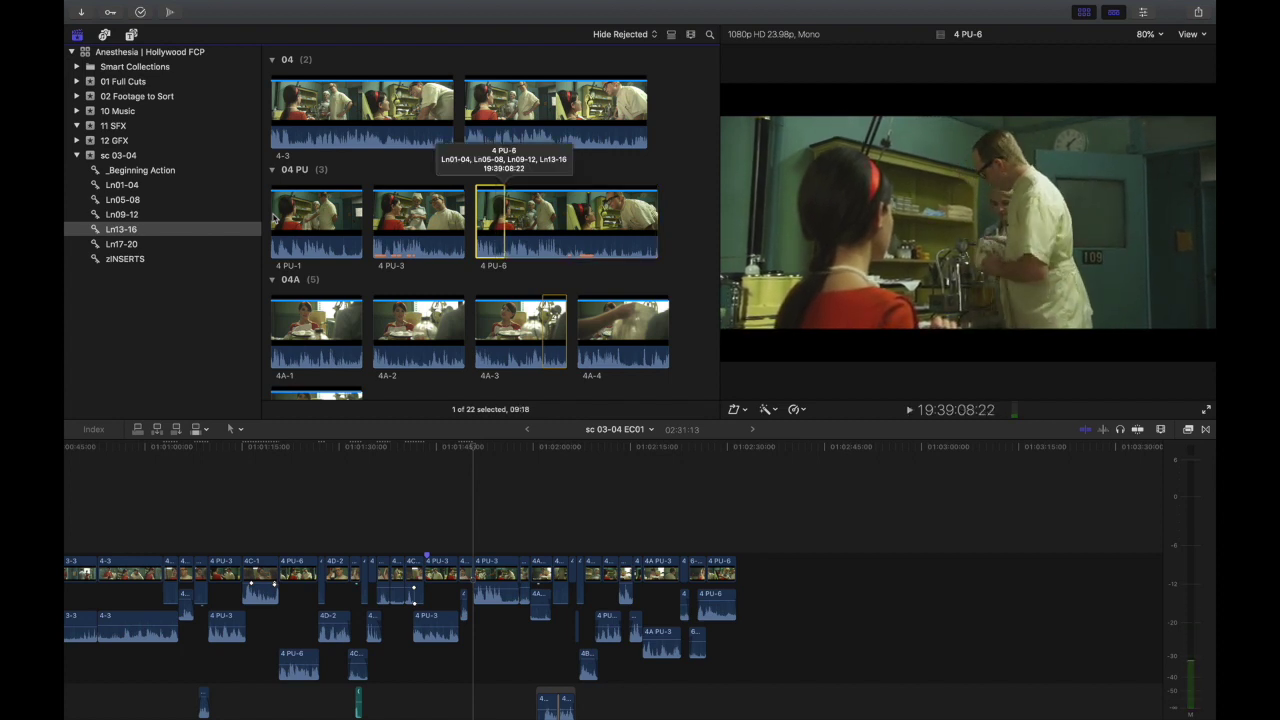
{"action": "key", "text": "Up"}
{"action": "key", "text": "Down"}
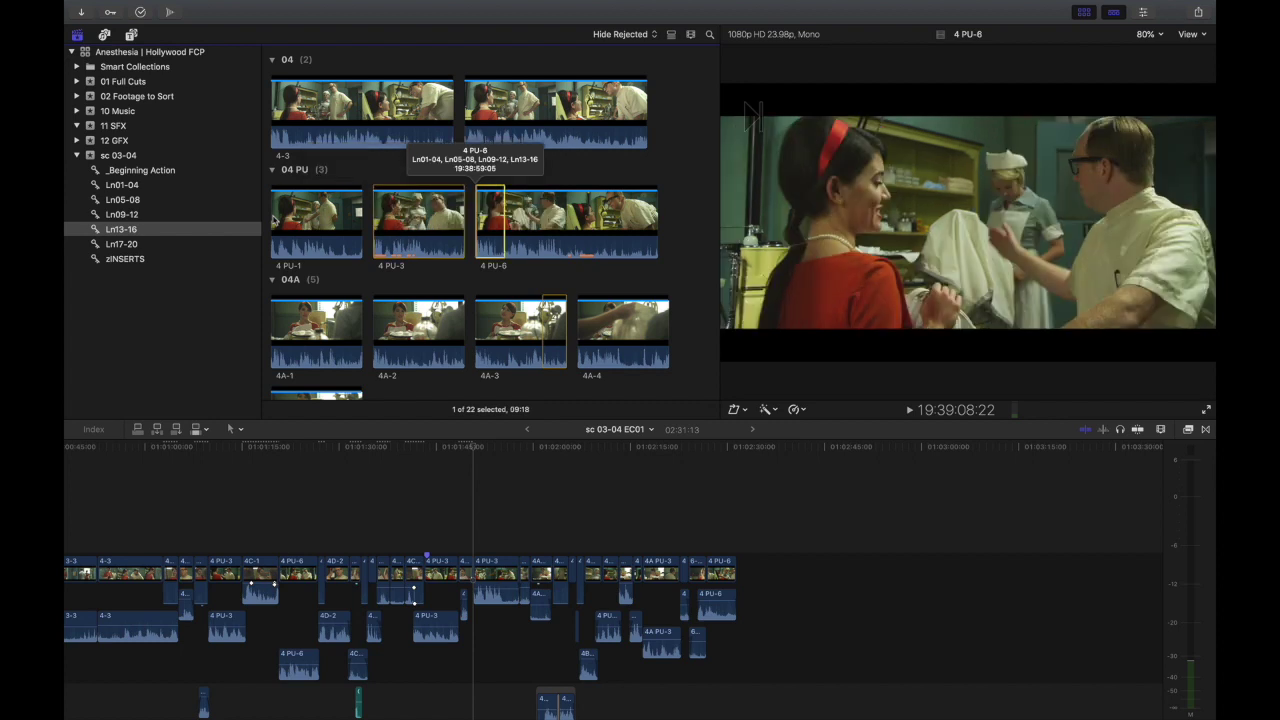
{"action": "left_click", "coordinate": [487, 568]}
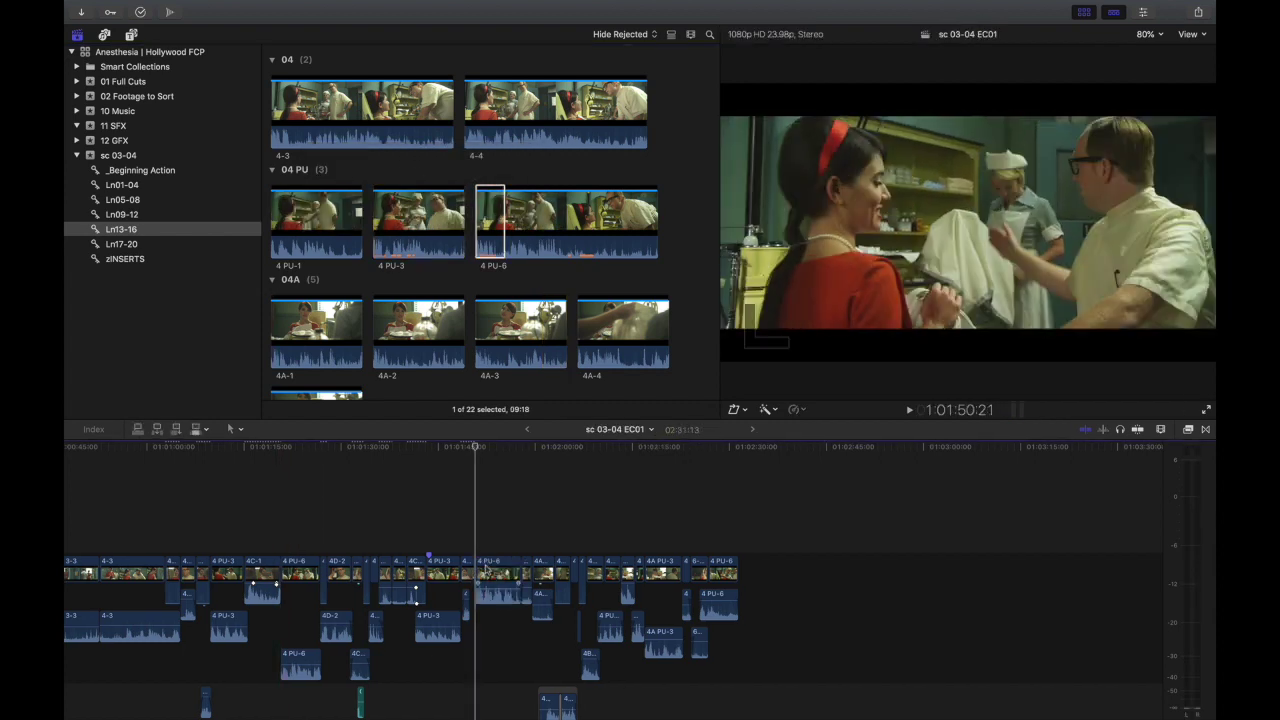
Trim the start of 4 PU-6 later by 00:21, review it, and park on the 4B-1 edit
{"action": "key", "text": "super+equal"}
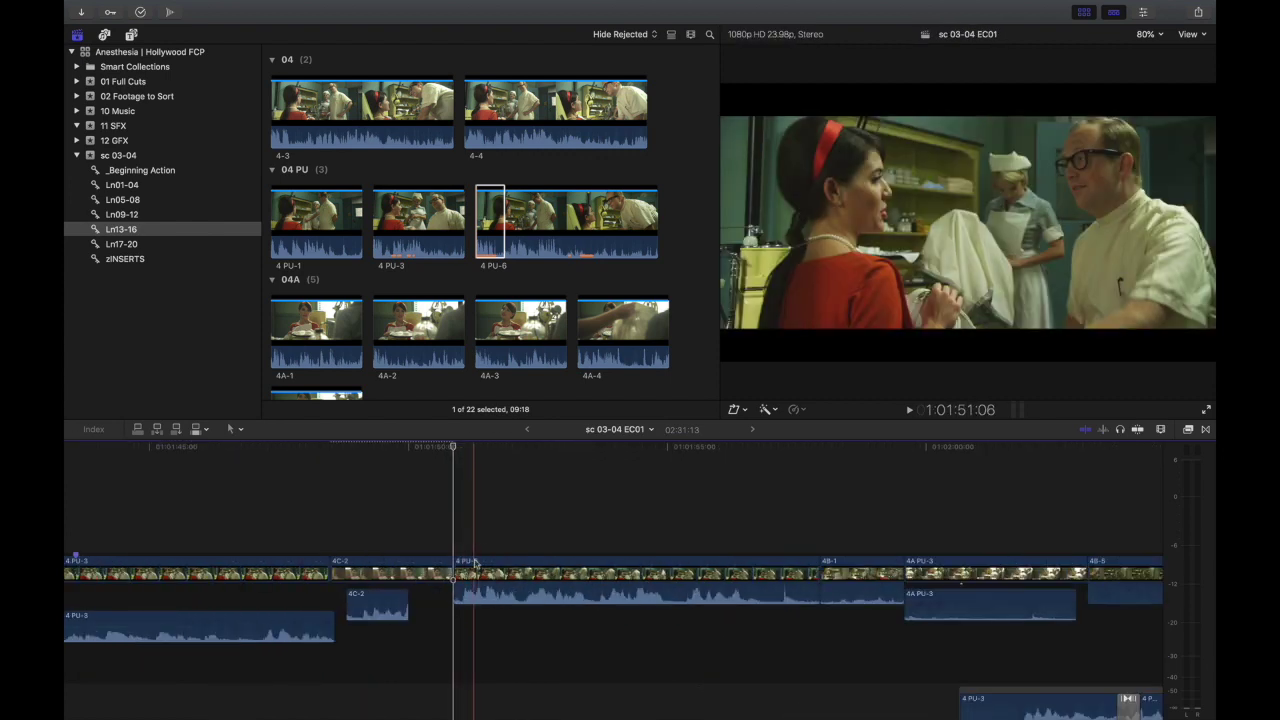
{"action": "left_click", "coordinate": [470, 576]}
{"action": "left_click_drag", "start_coordinate": [456, 566], "coordinate": [505, 566]}
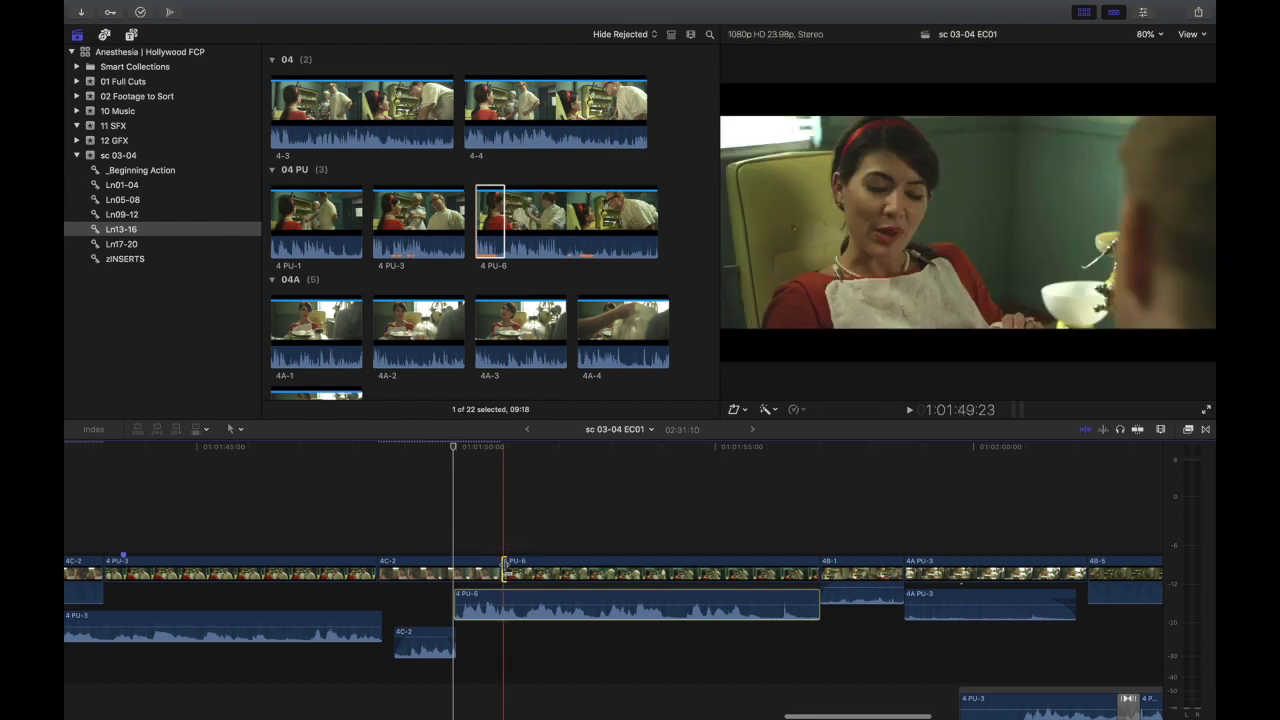
{"action": "key", "text": "space"}
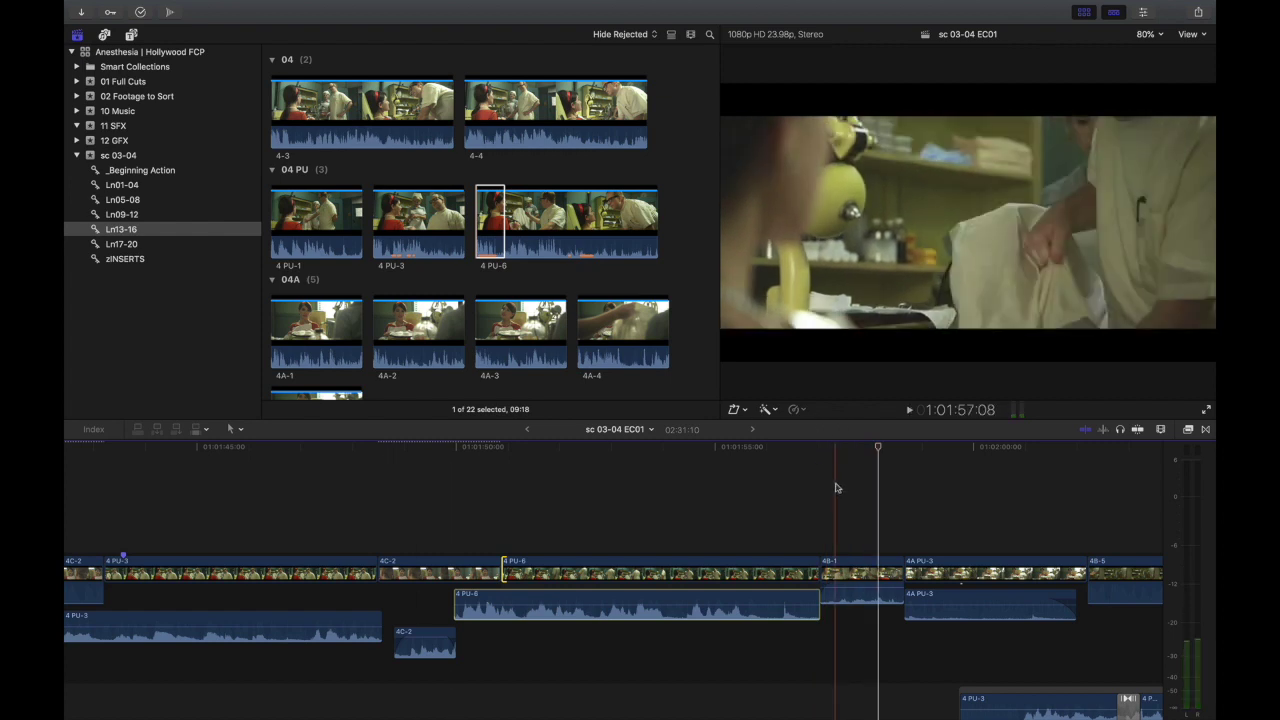
{"action": "left_click", "coordinate": [847, 443]}
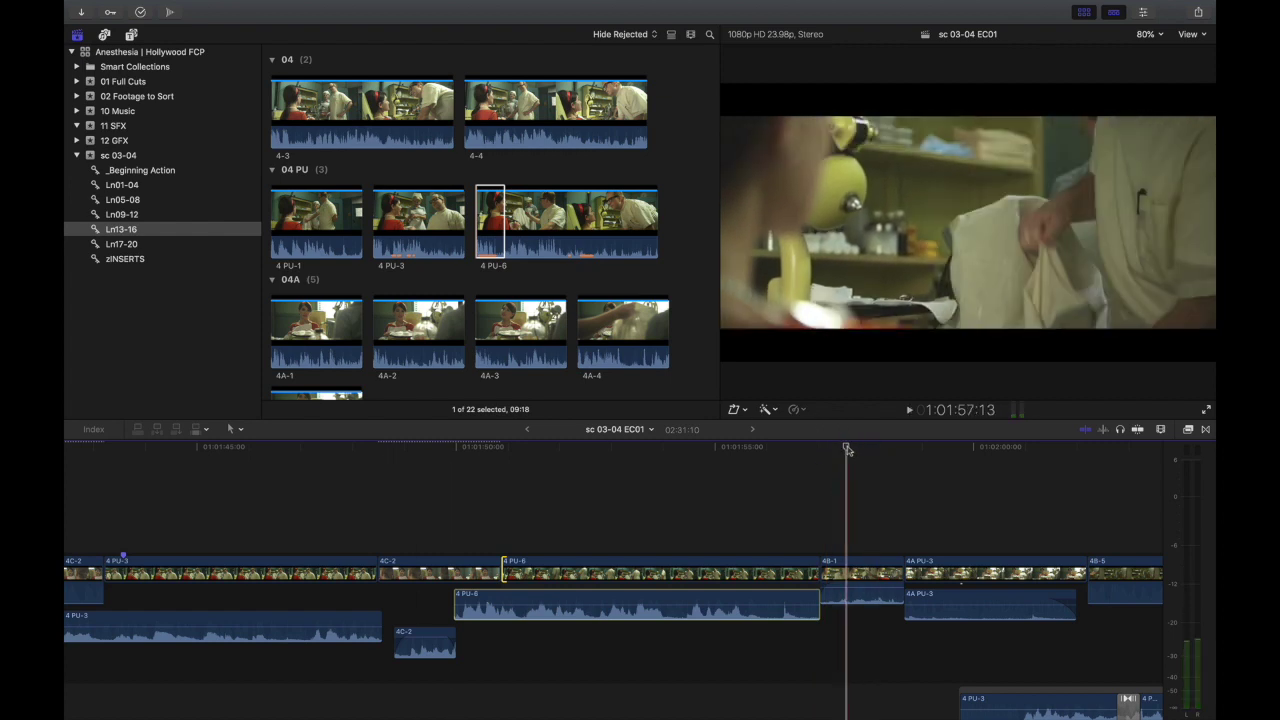
{"action": "key", "text": "Up"}
{"action": "scroll", "coordinate": [377, 221], "scroll_direction": "down", "scroll_amount": 10}
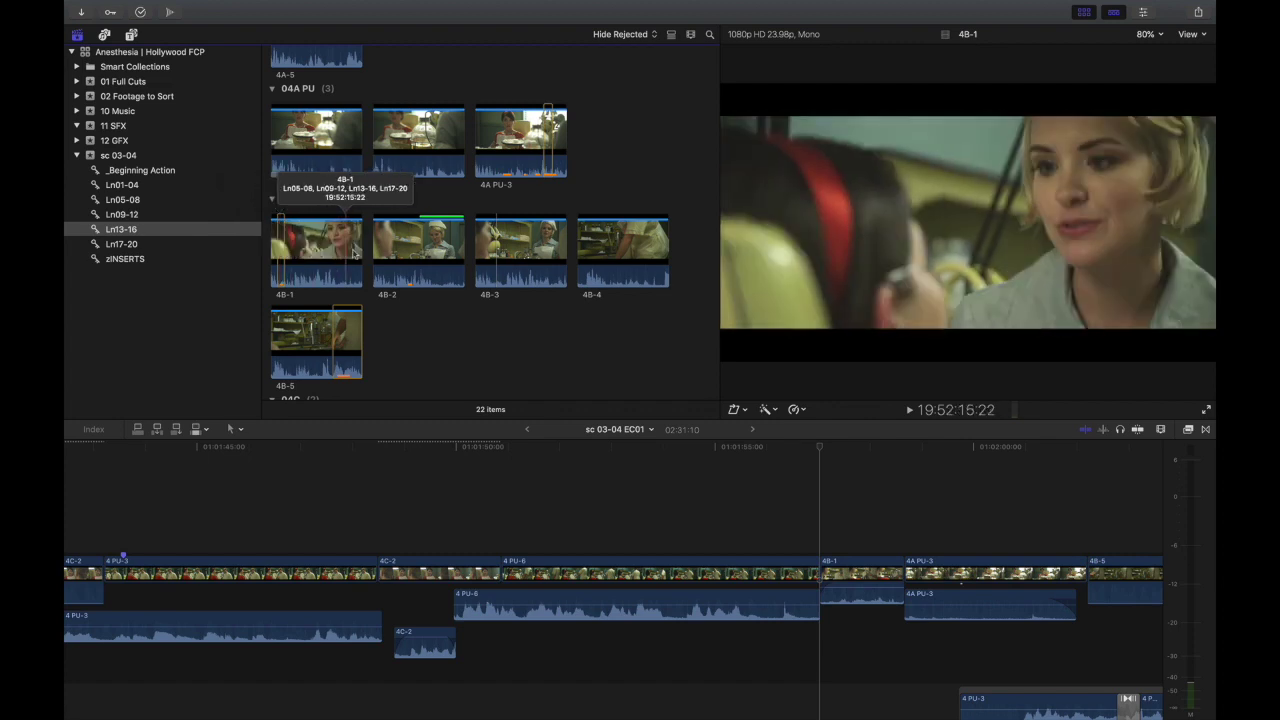
Play takes 4B-1, 4B-3, 4B-4 and 4B-5 in the browser to compare them
{"action": "key", "text": "space"}
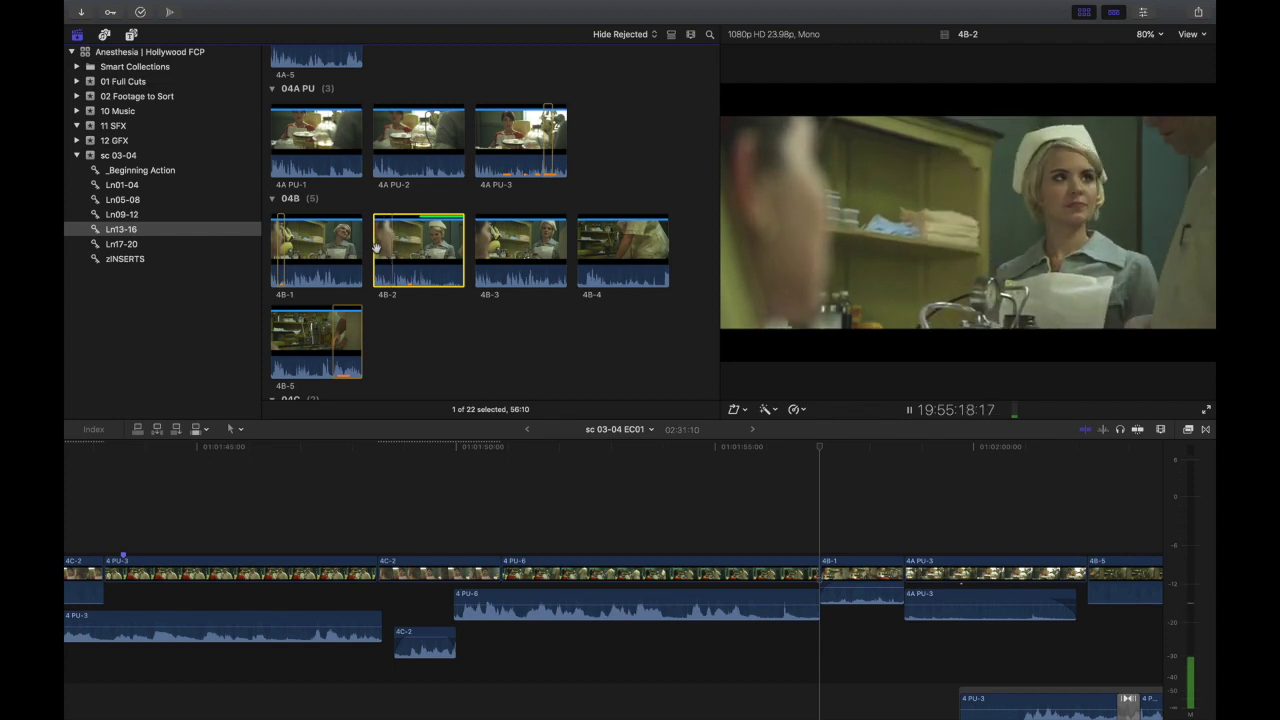
{"action": "key", "text": "space"}
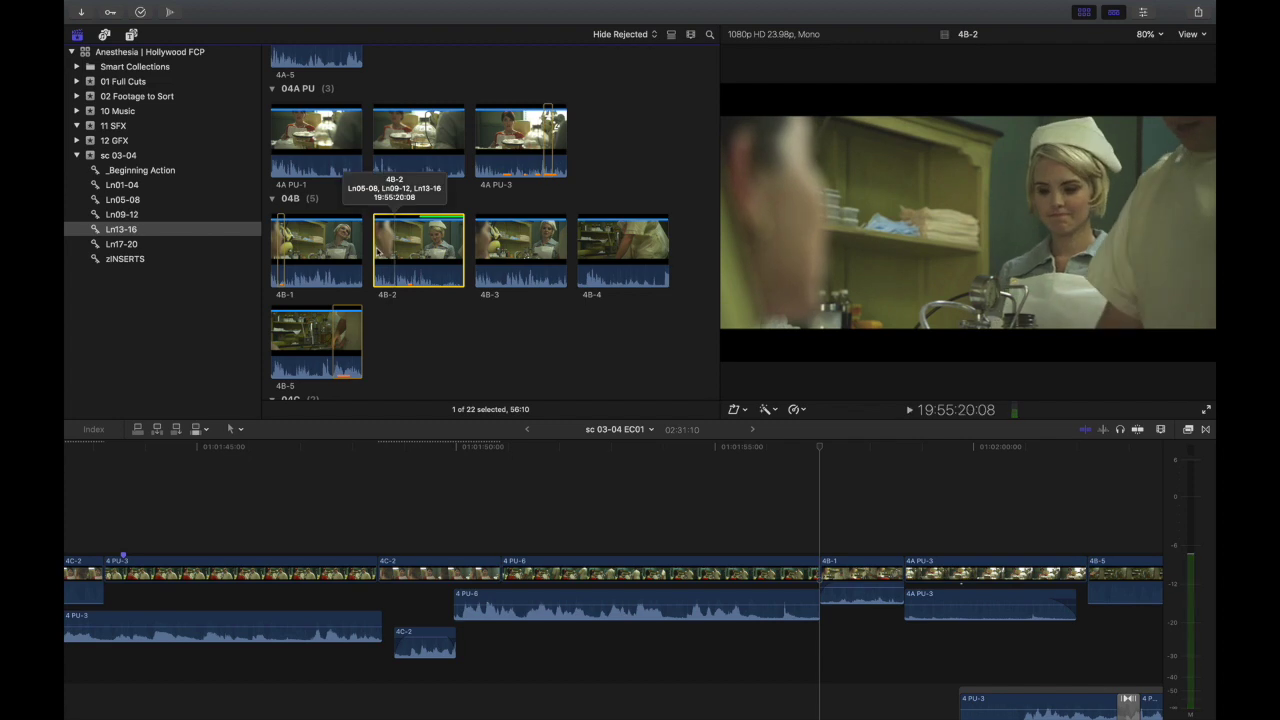
{"action": "left_click", "coordinate": [480, 226]}
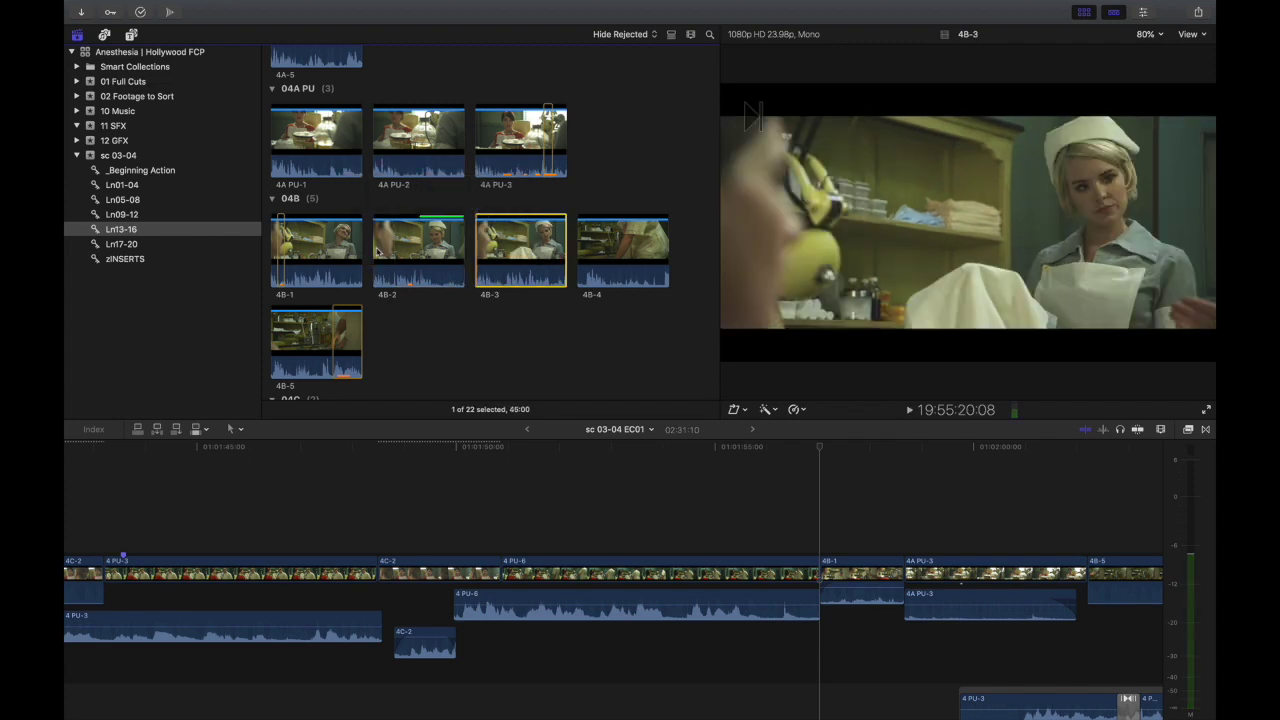
{"action": "key", "text": "space"}
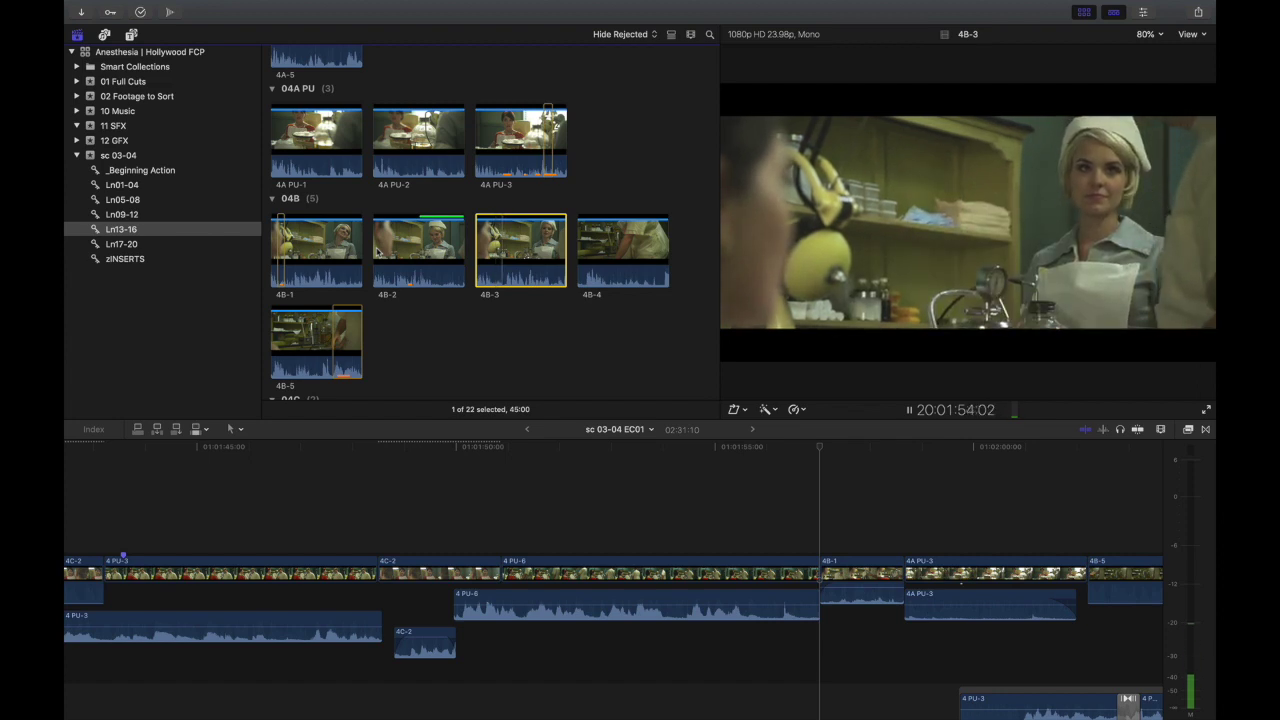
{"action": "key", "text": "space"}
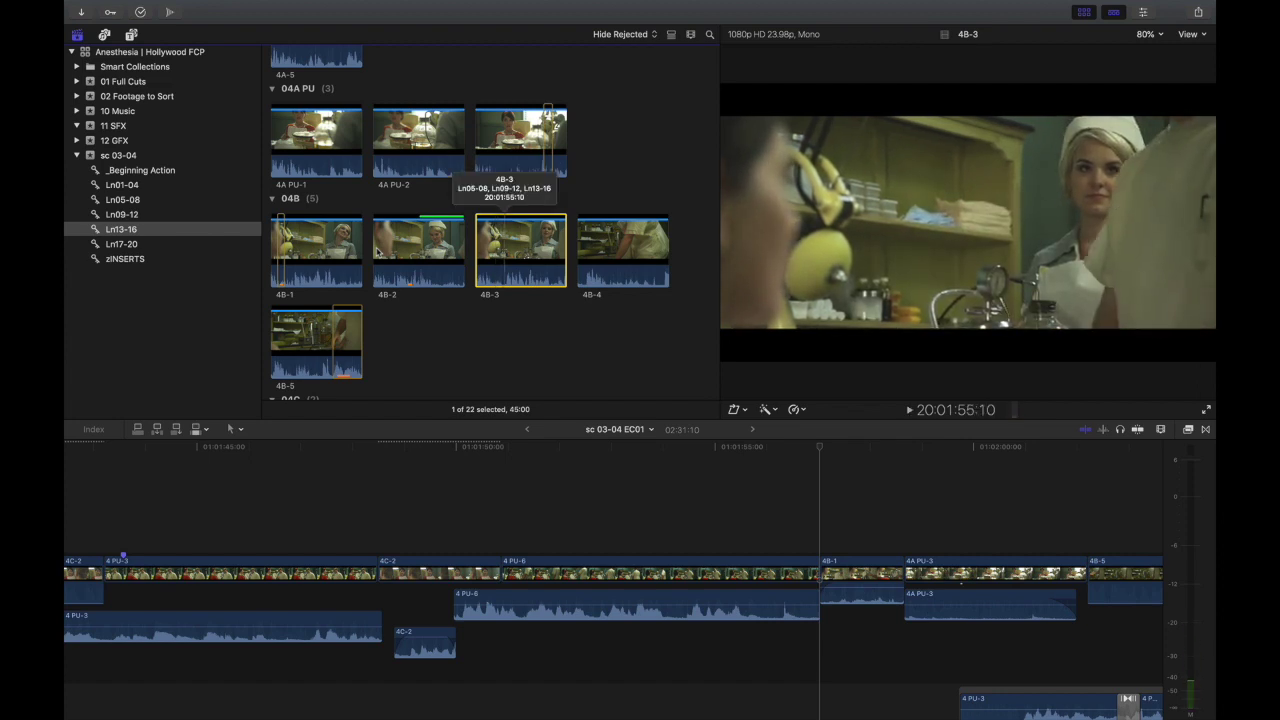
{"action": "left_click", "coordinate": [580, 250]}
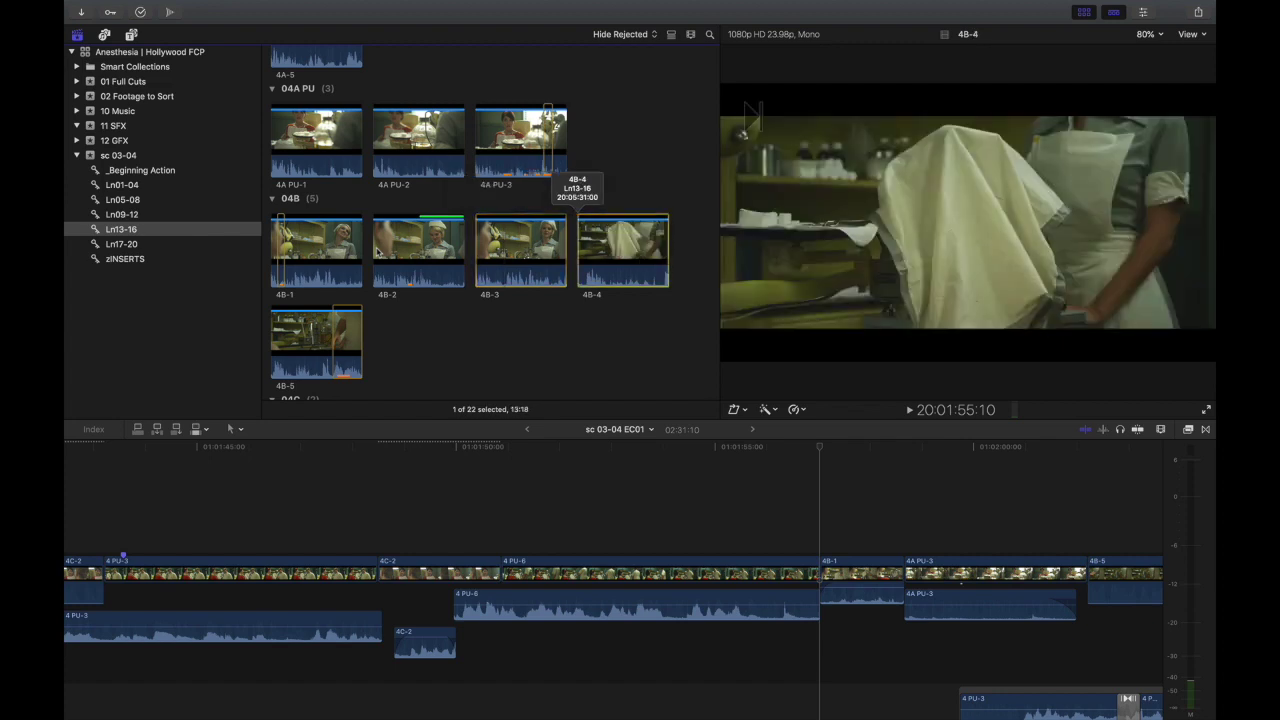
{"action": "key", "text": "space"}
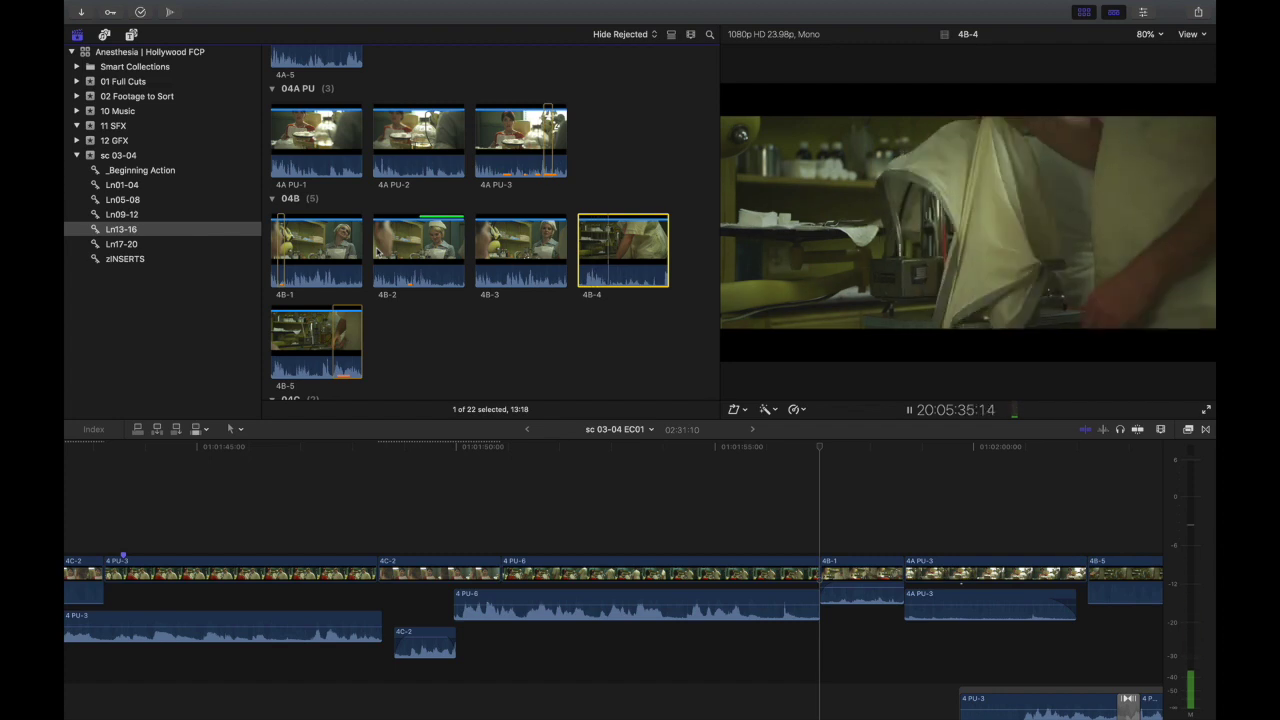
{"action": "key", "text": "space"}
{"action": "left_click", "coordinate": [333, 330]}
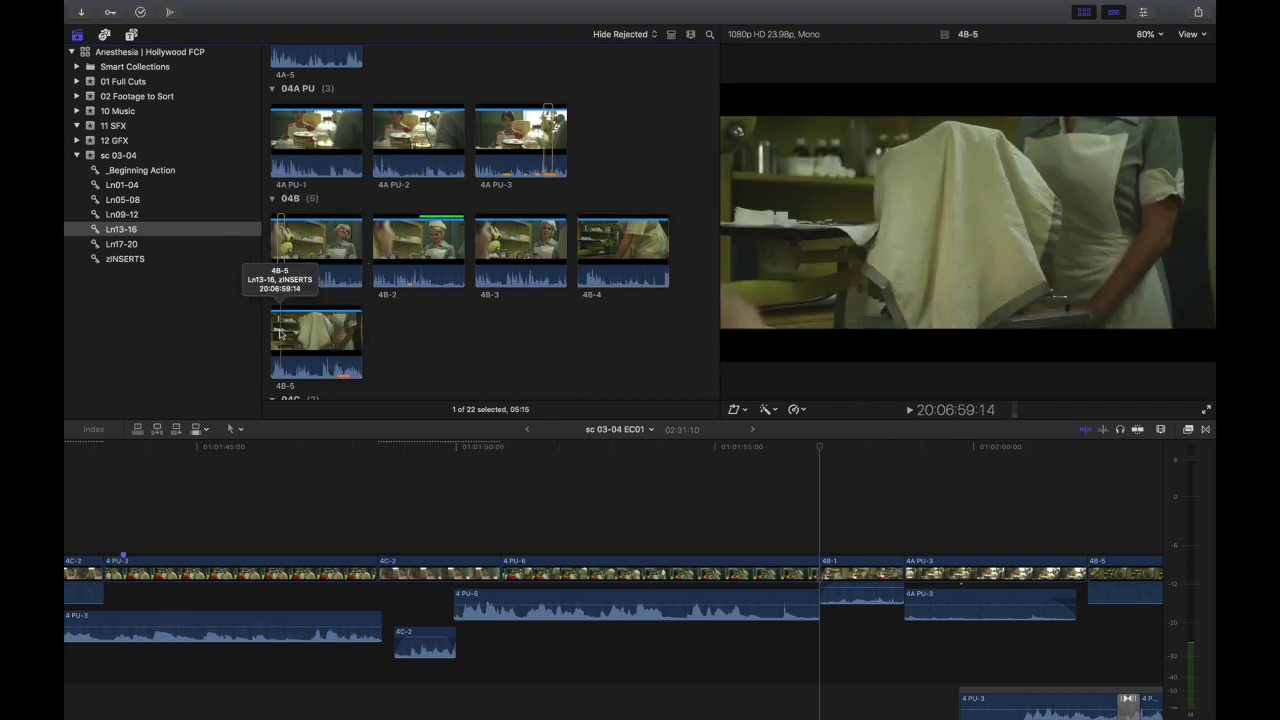
{"action": "left_click", "coordinate": [280, 334]}
{"action": "key", "text": "space"}
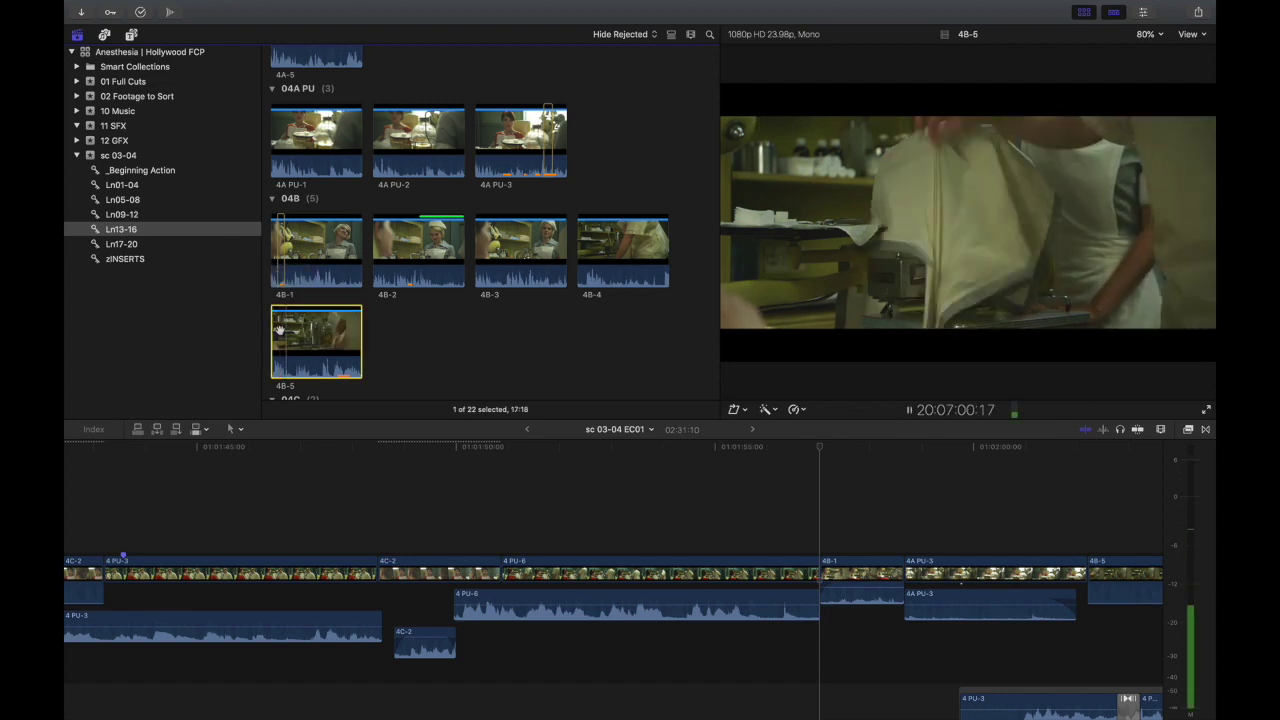
{"action": "key", "text": "space"}
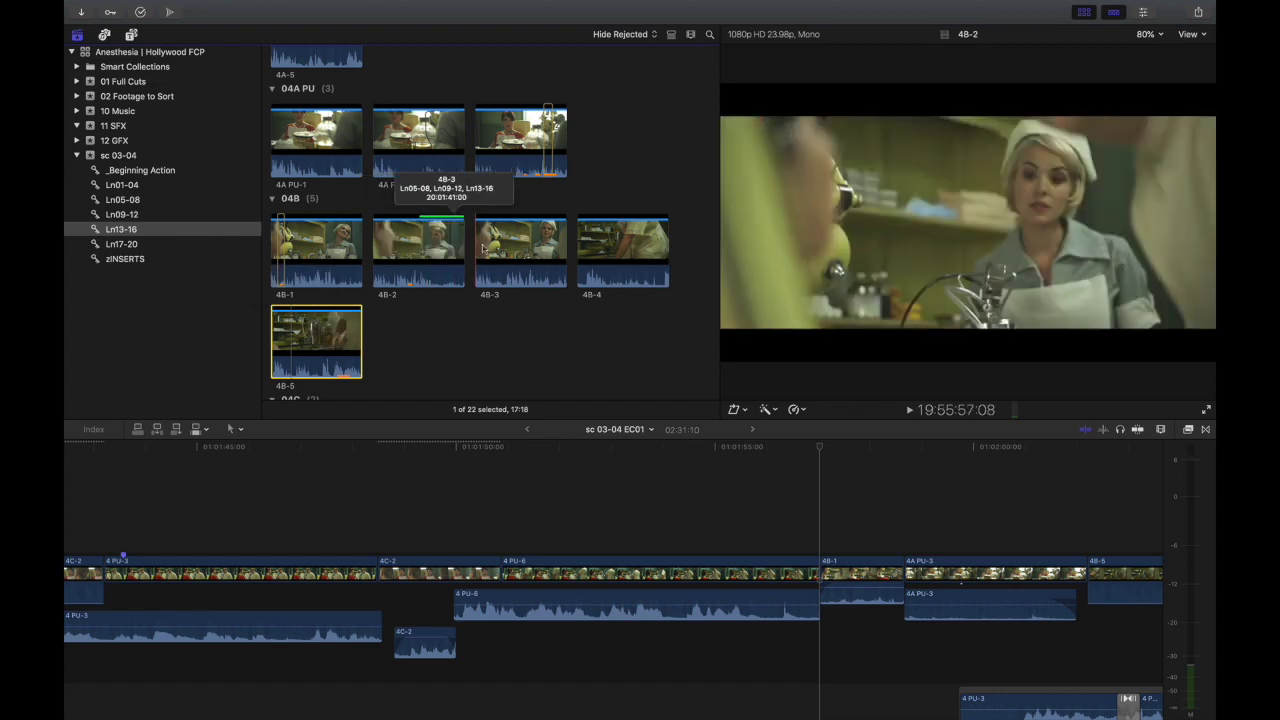
Mark a later-starting range in take 4B-3 and select the 4B-1 timeline shot for replacement
{"action": "left_click", "coordinate": [479, 249]}
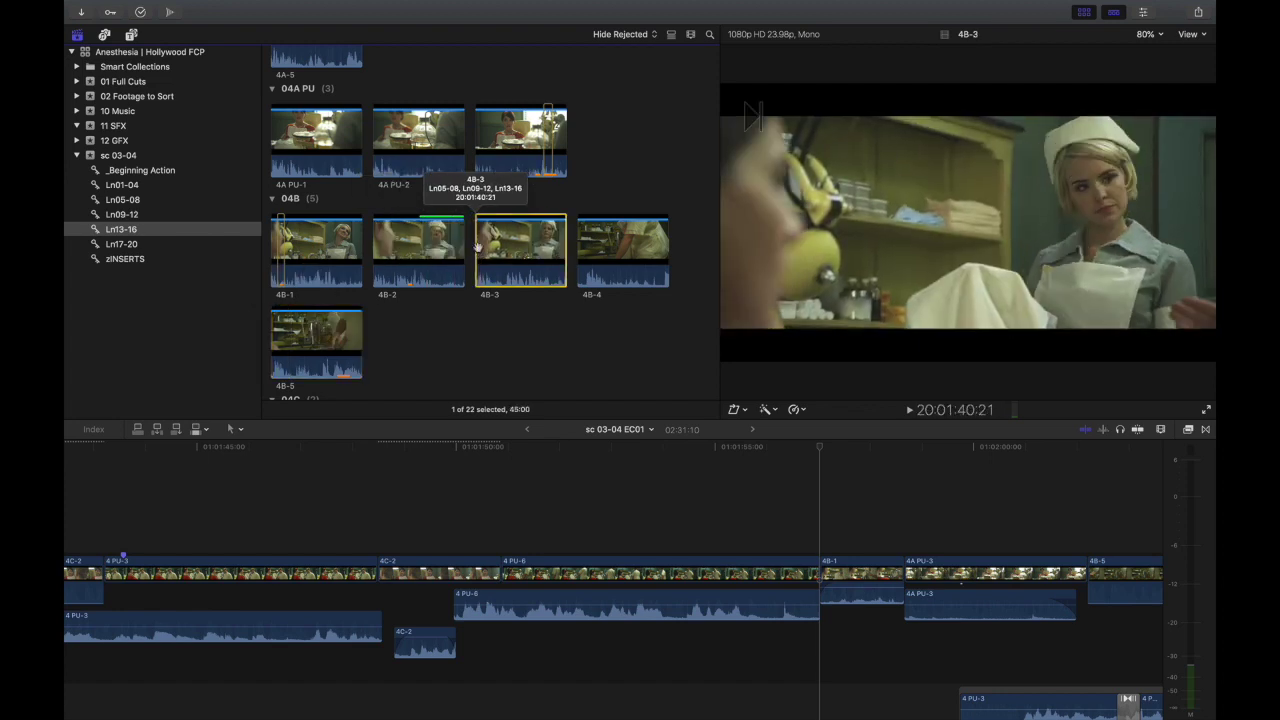
{"action": "key", "text": "space"}
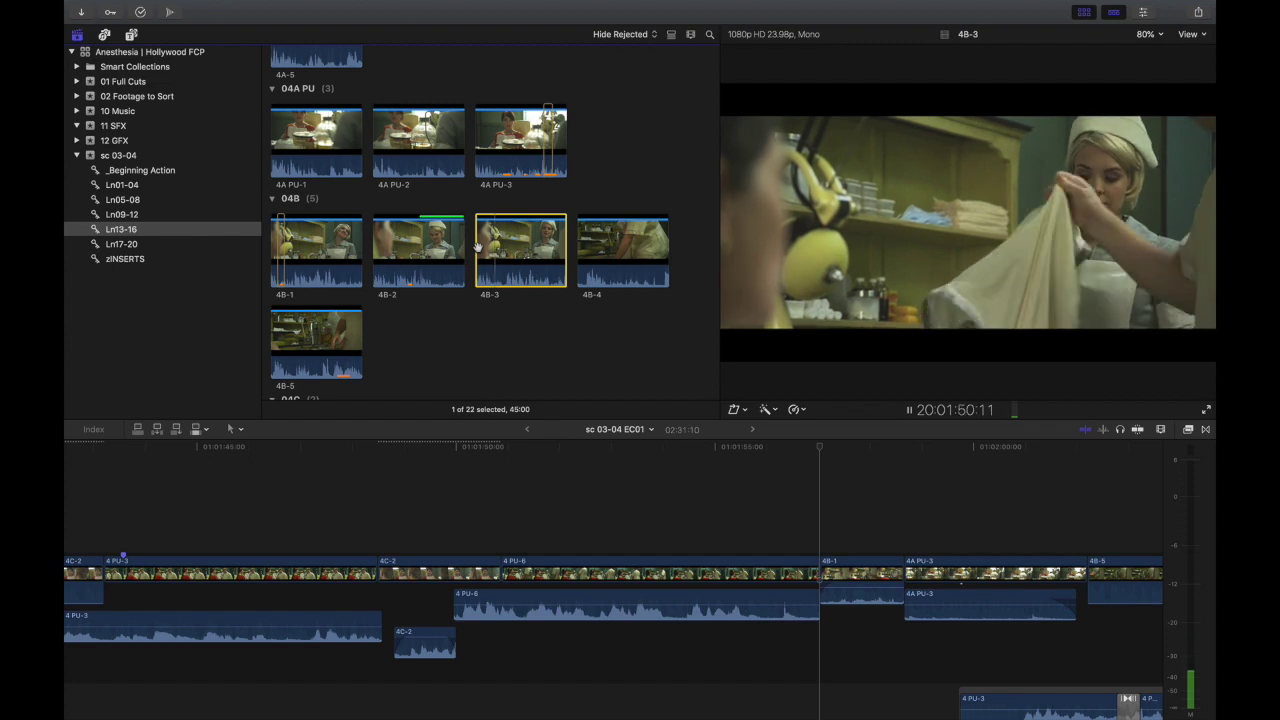
{"action": "left_click_drag", "start_coordinate": [478, 246], "coordinate": [493, 250]}
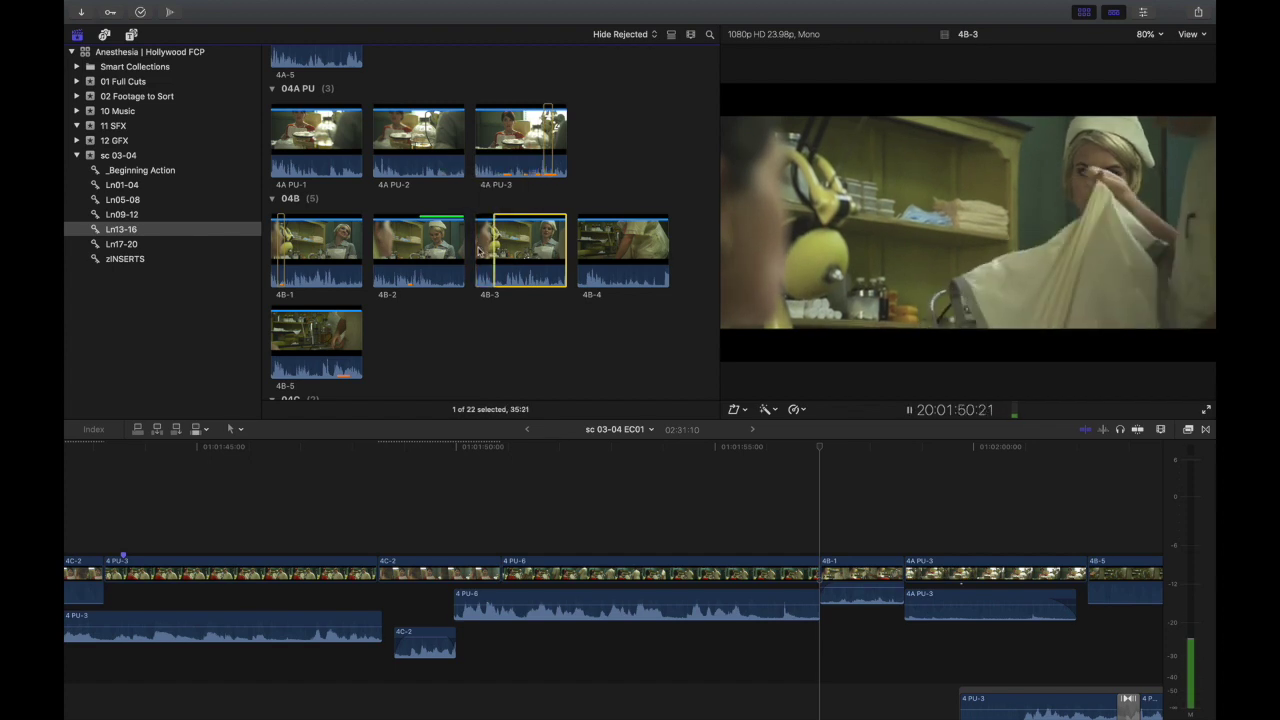
{"action": "key", "text": "space"}
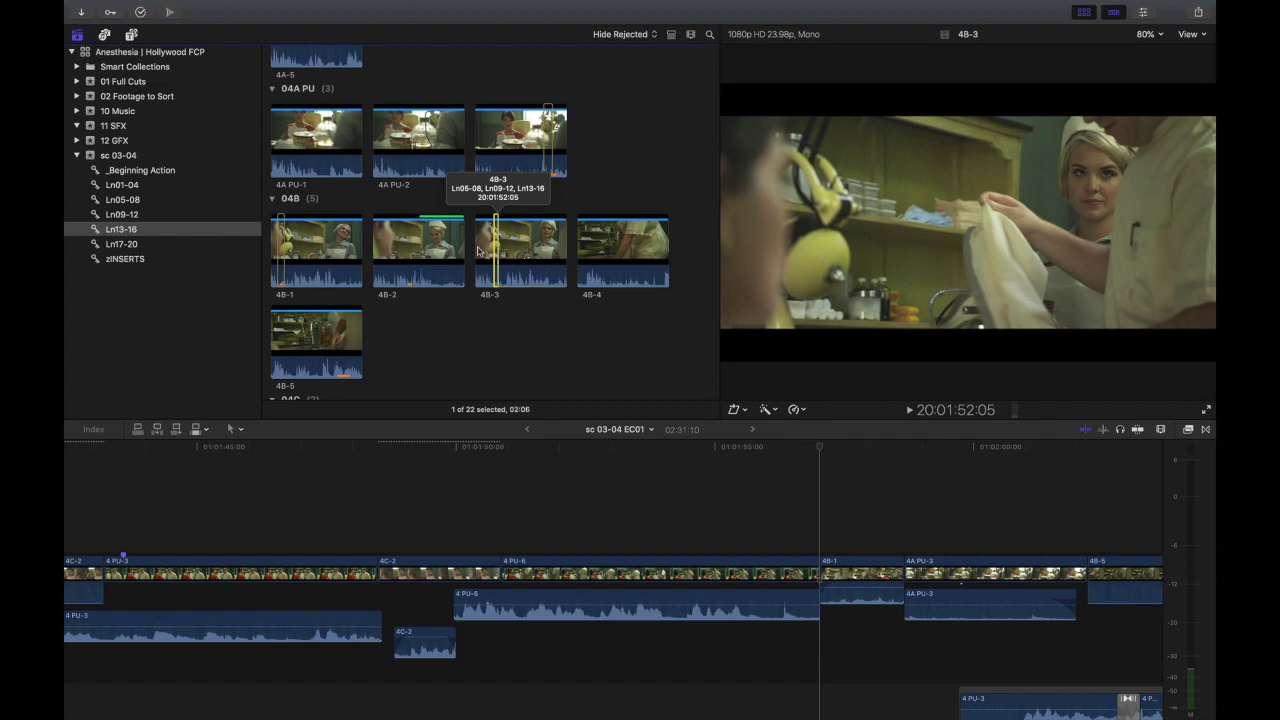
{"action": "left_click", "coordinate": [858, 567]}
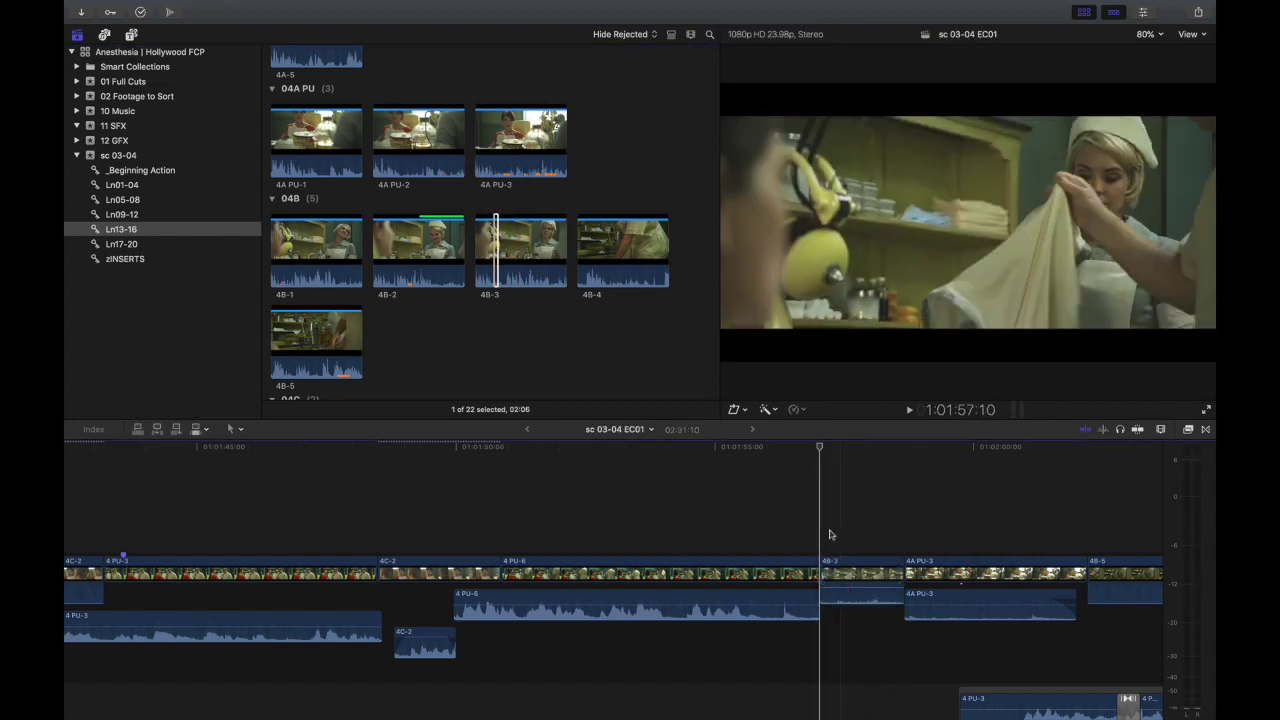
Roll the 4 PU-6/4B-3 edit earlier, replaying across the cut to check timing
{"action": "left_click", "coordinate": [780, 489]}
{"action": "key", "text": "space"}
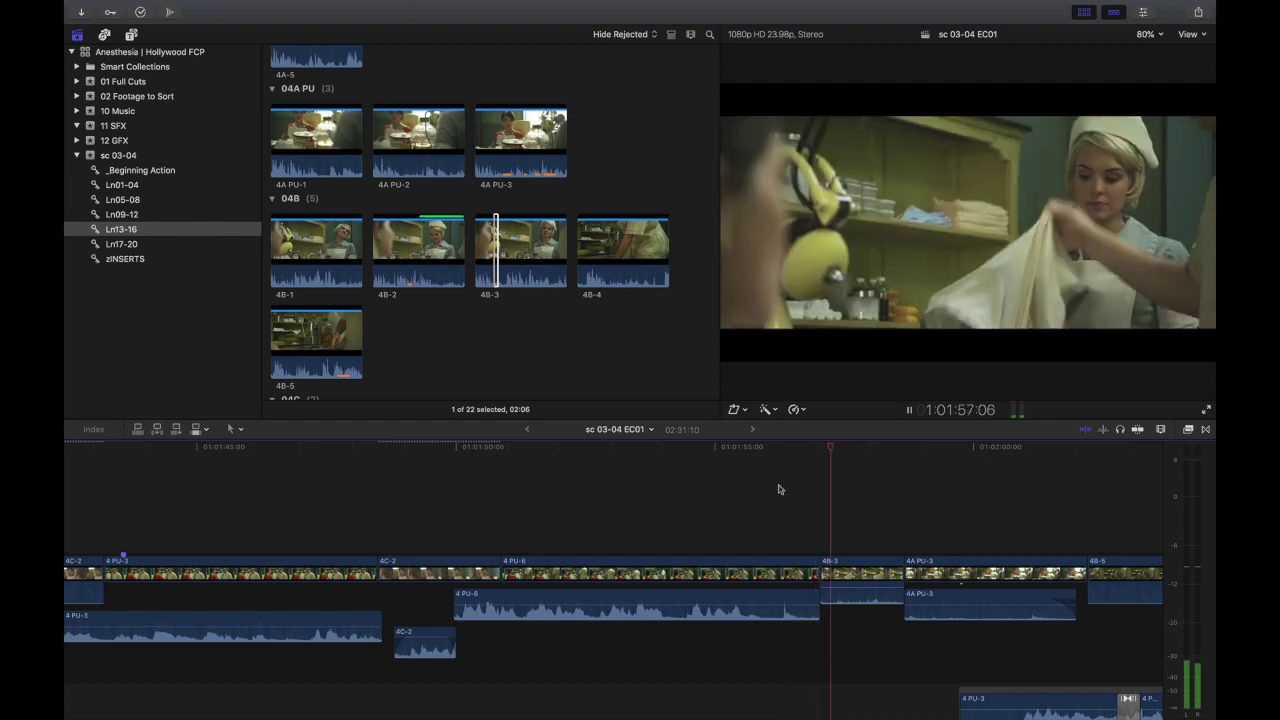
{"action": "key", "text": "space"}
{"action": "left_click_drag", "start_coordinate": [821, 568], "coordinate": [786, 568]}
{"action": "key", "text": "space"}
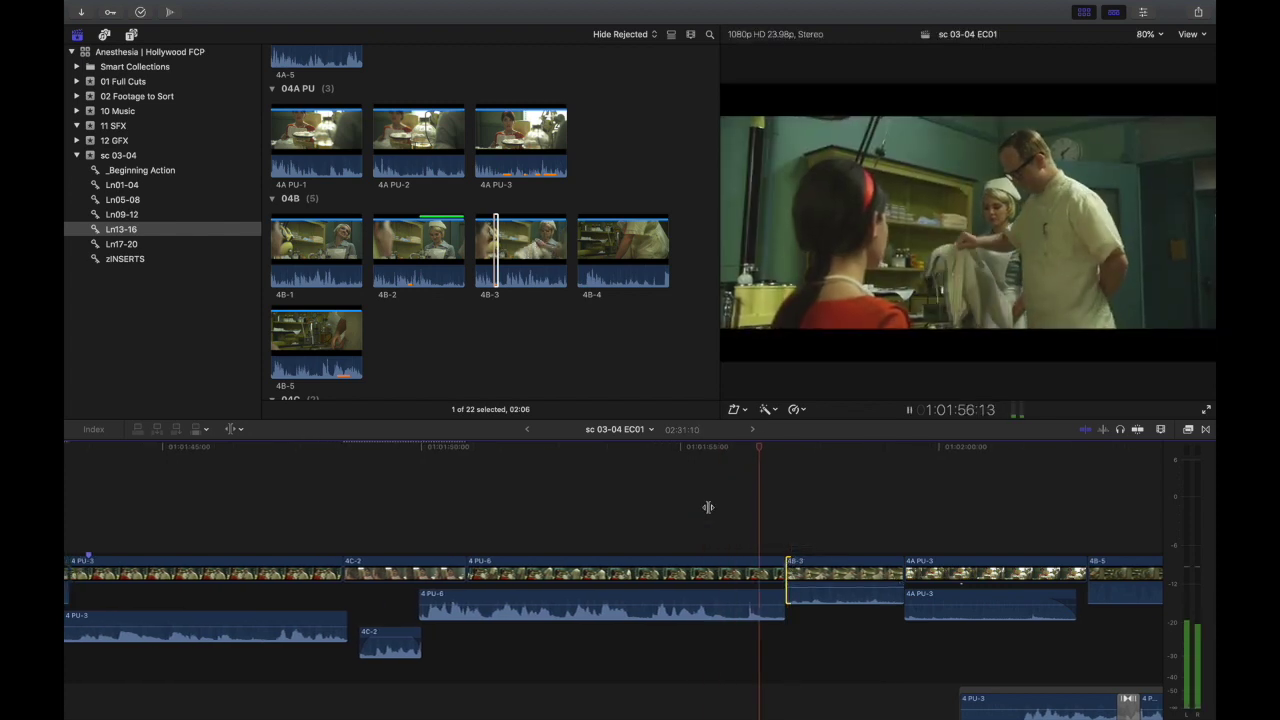
{"action": "key", "text": "space"}
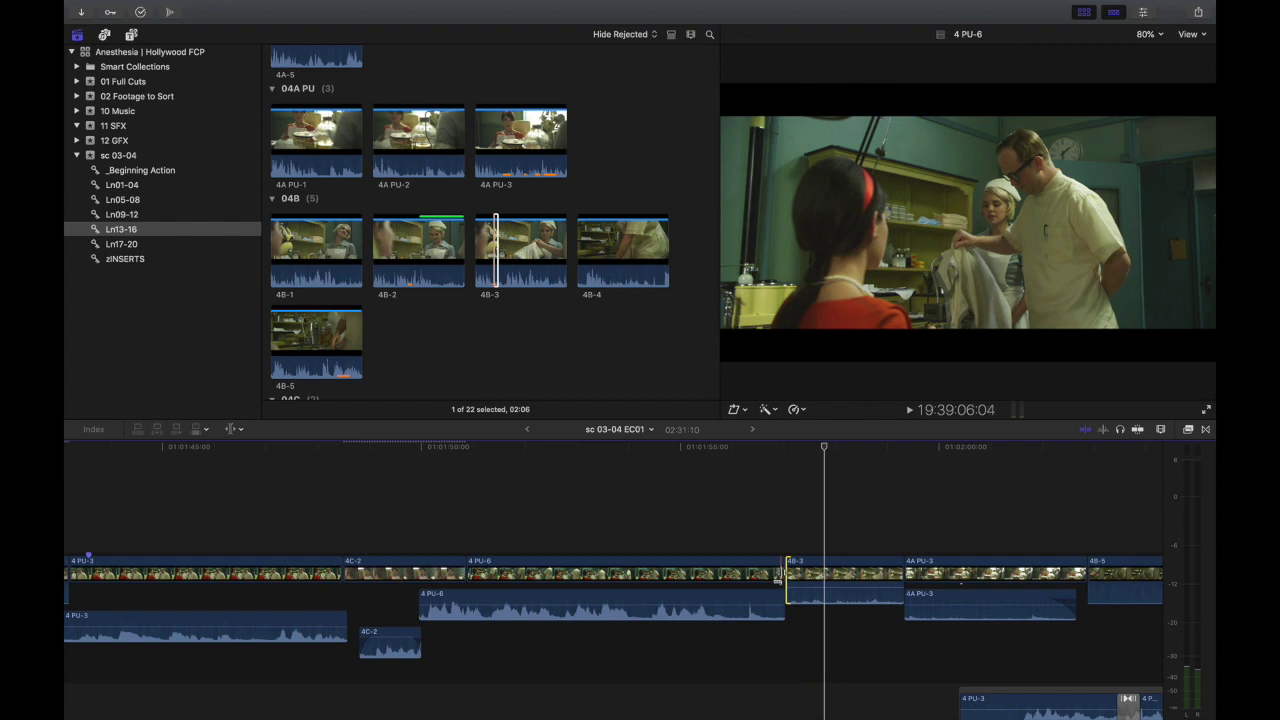
{"action": "left_click_drag", "start_coordinate": [779, 575], "coordinate": [712, 576]}
{"action": "key", "text": "shift+slash"}
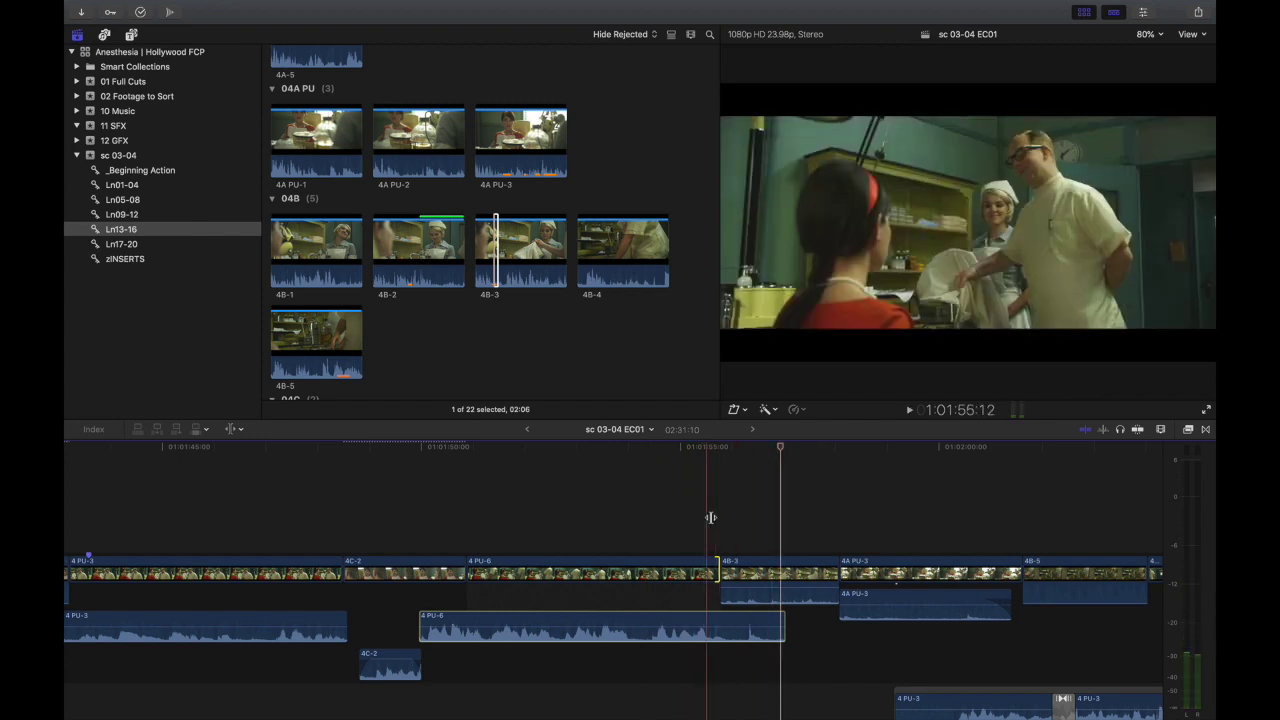
Roll the edit earlier once more, then detach 4B-3's audio and start it after its picture
{"action": "left_click_drag", "start_coordinate": [716, 574], "coordinate": [673, 576]}
{"action": "key", "text": "shift+slash"}
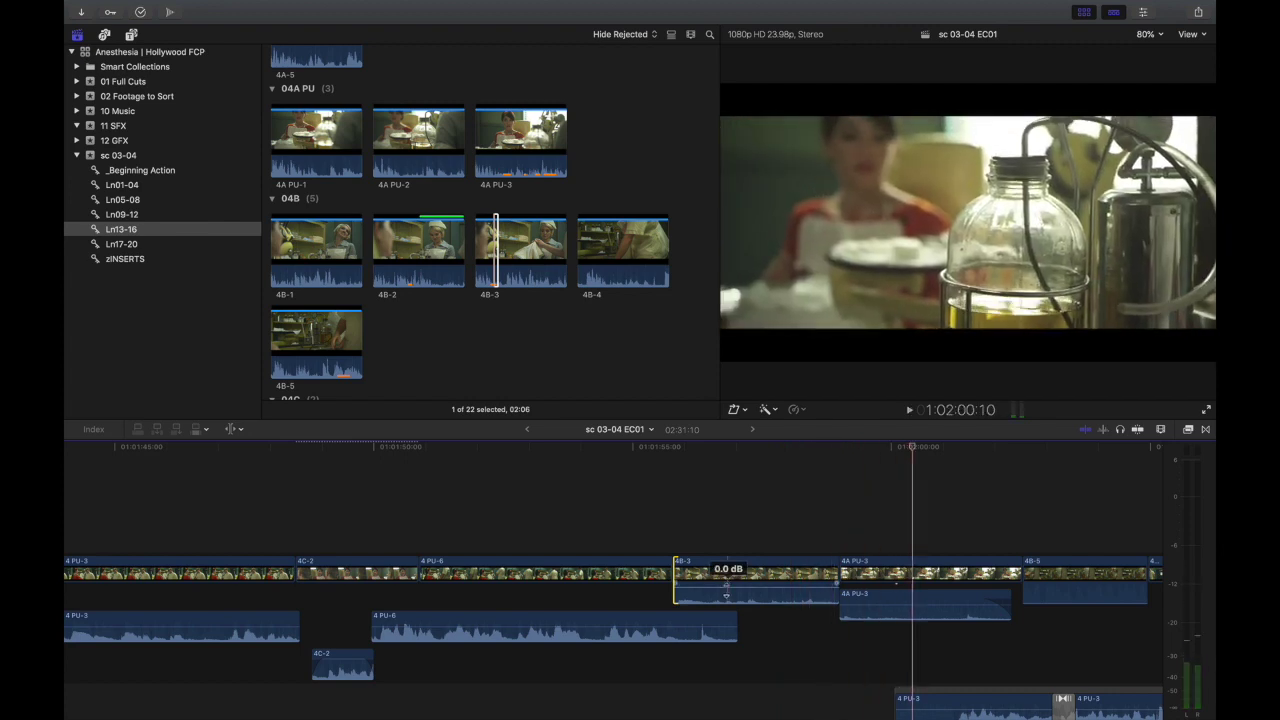
{"action": "key", "text": "ctrl+shift+s"}
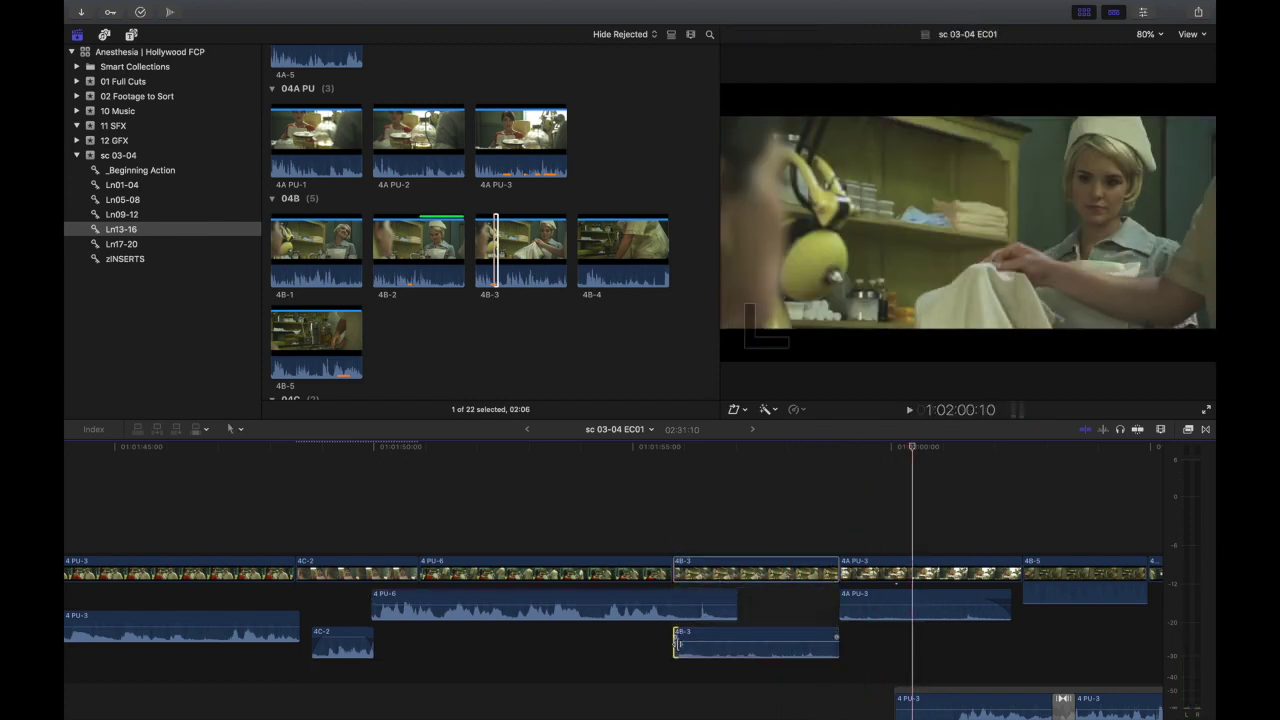
{"action": "left_click_drag", "start_coordinate": [676, 643], "coordinate": [713, 643]}
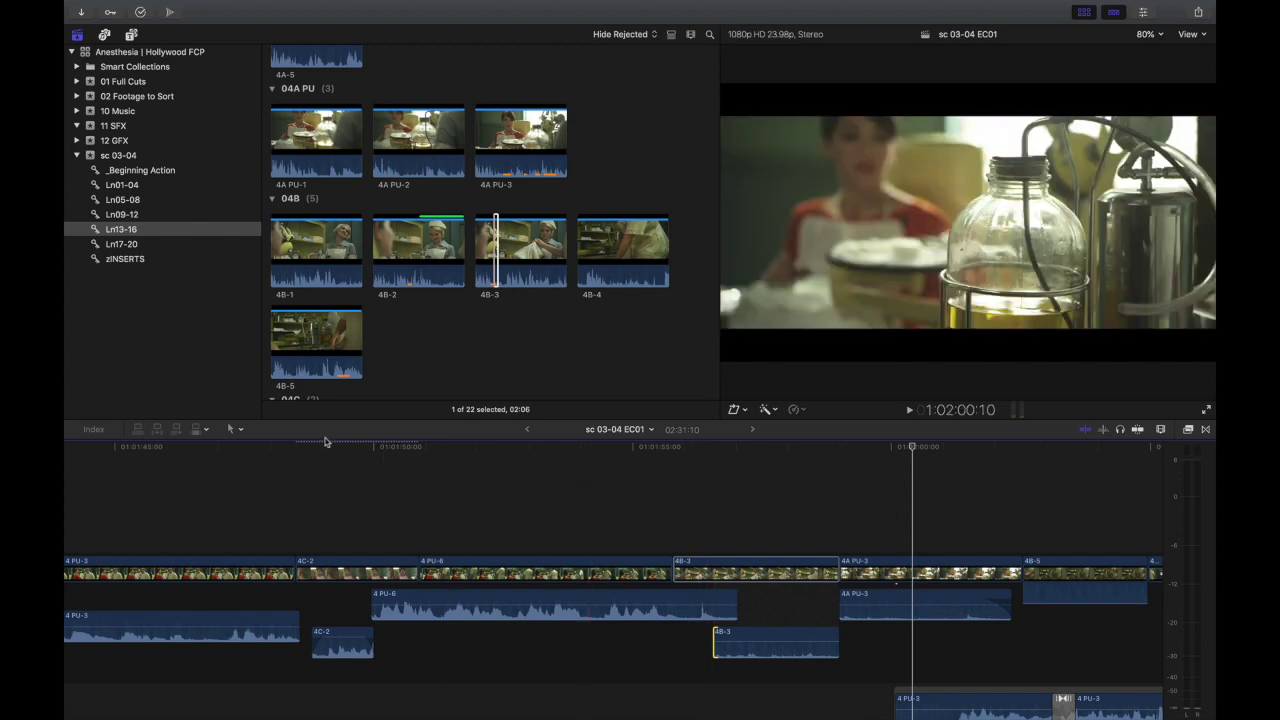